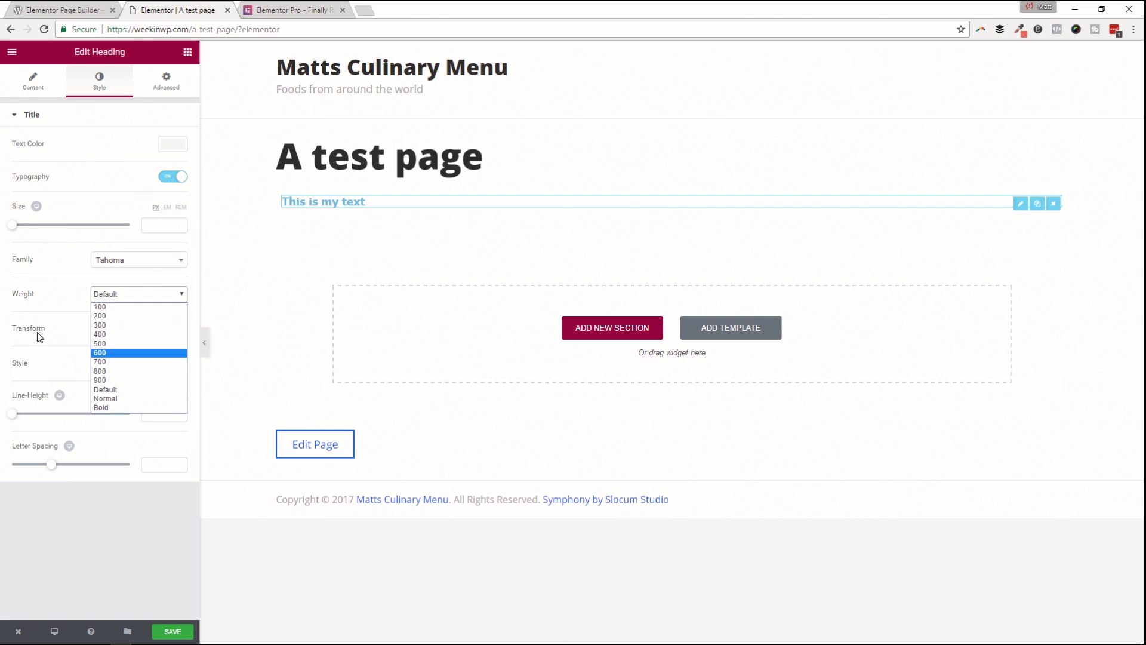
- Open the global fonts settings and look at the font family choices for the Primary Headline
left_click(36, 332)
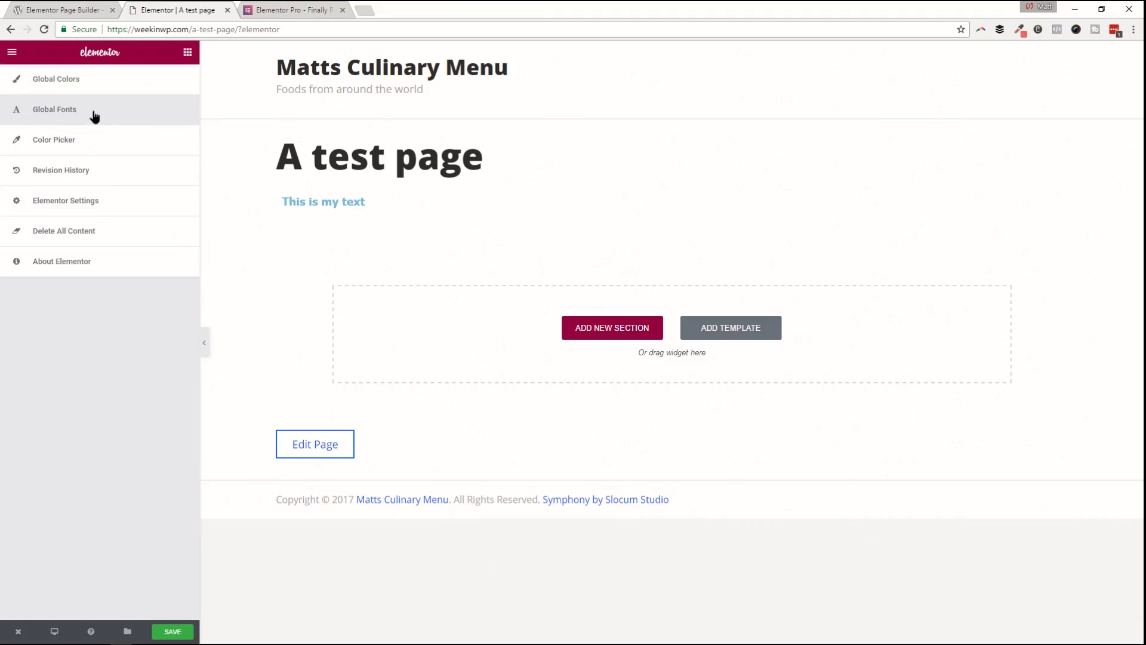
left_click(95, 113)
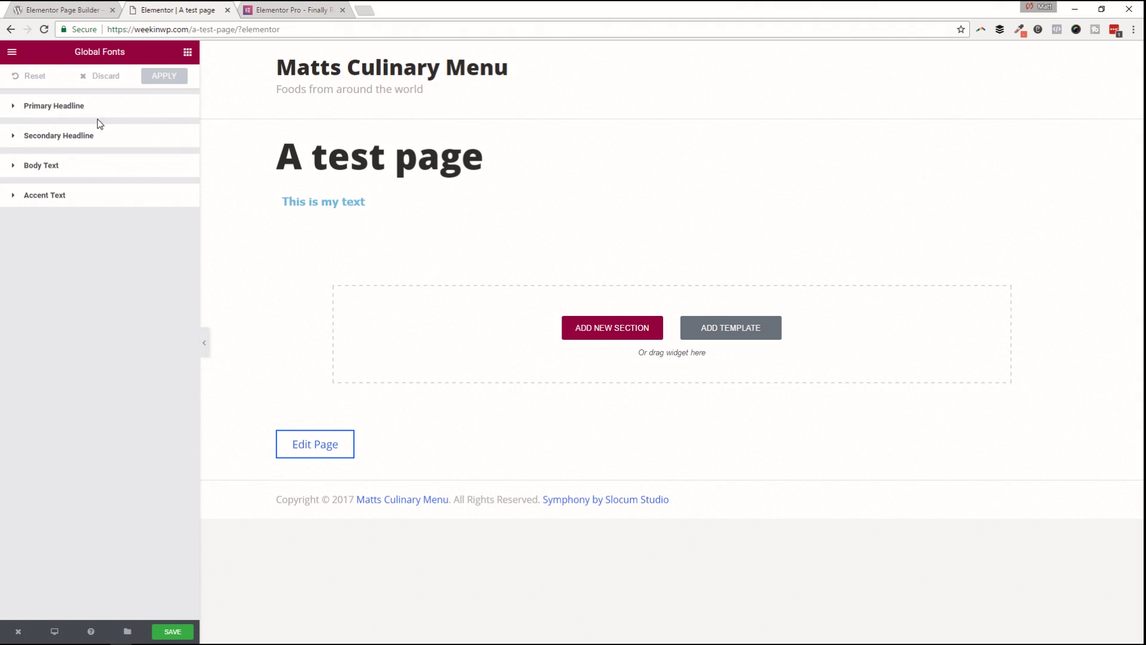
left_click(54, 106)
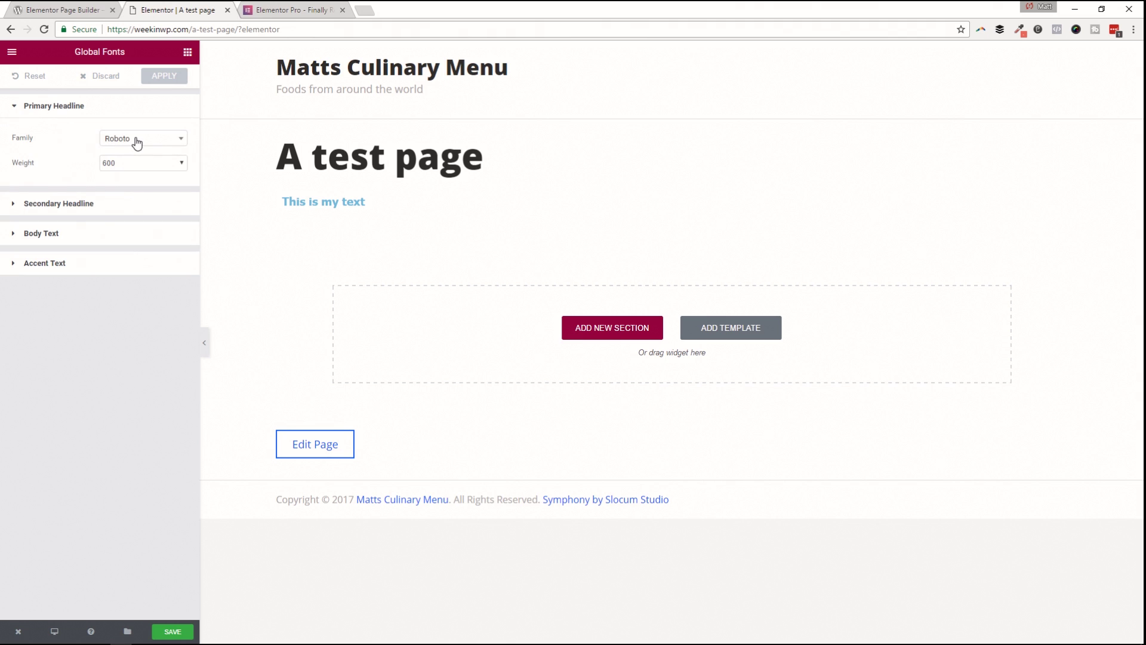
left_click(144, 142)
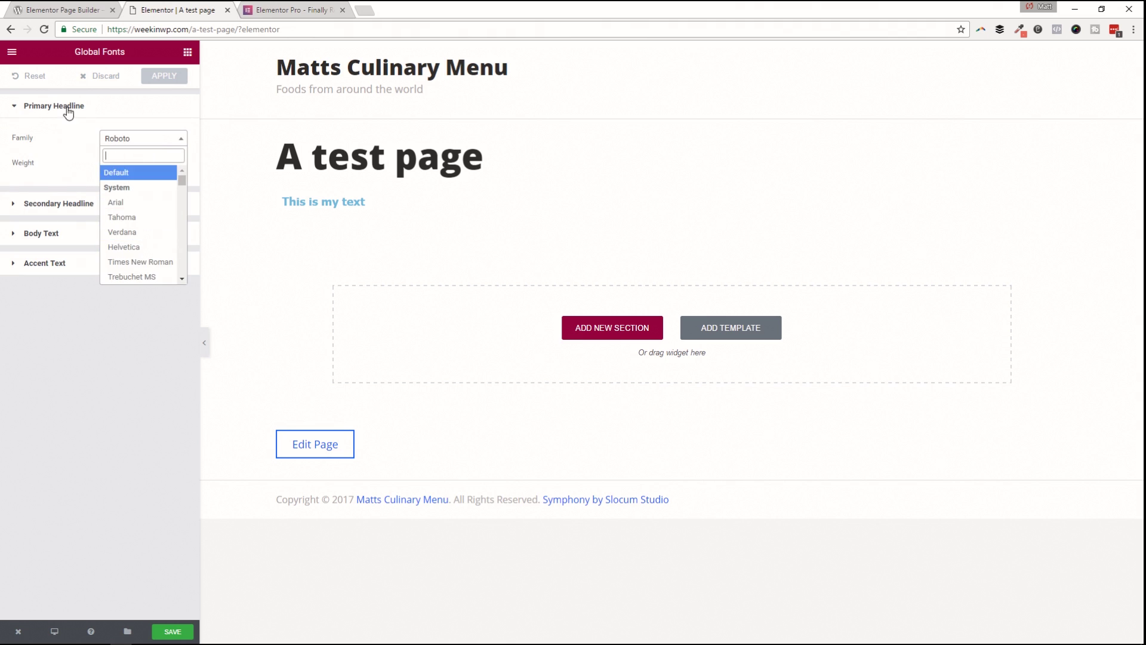
left_click(69, 147)
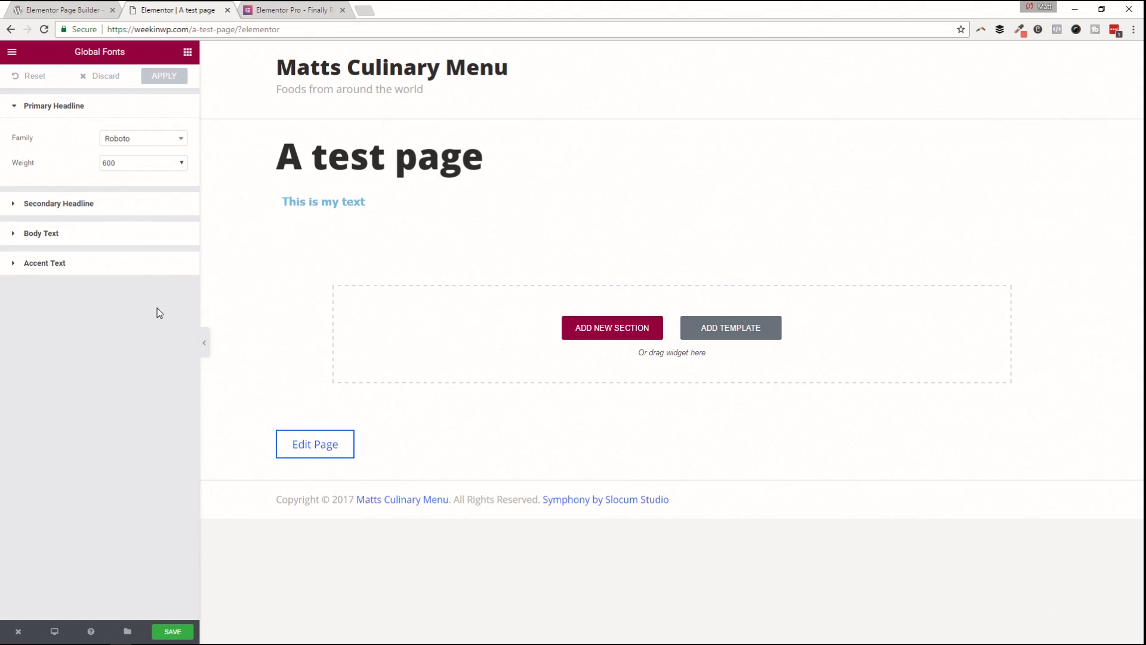
- Preview the page's two earlier revisions and its autosave in the revision history, and discard the preview
left_click(11, 52)
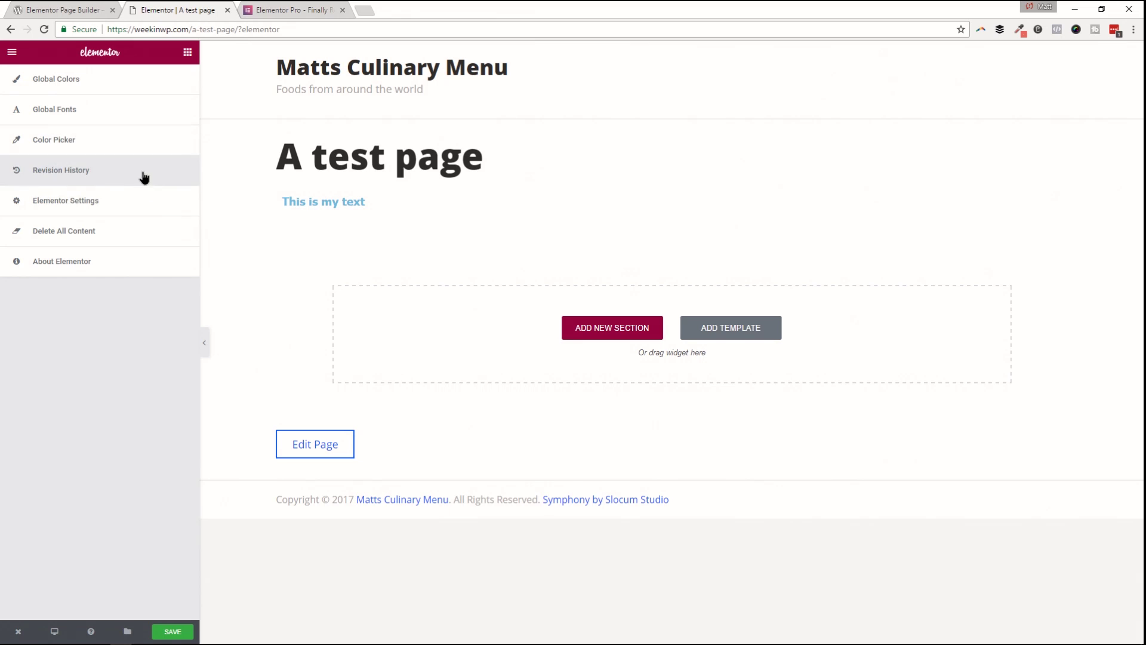
left_click(144, 177)
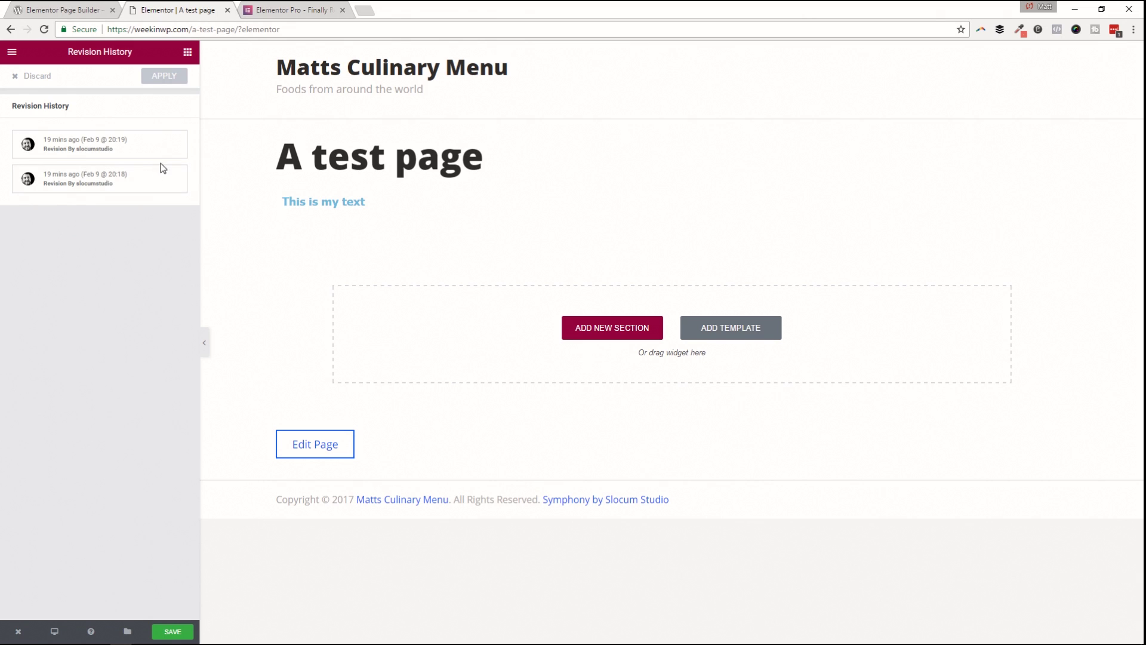
left_click(100, 175)
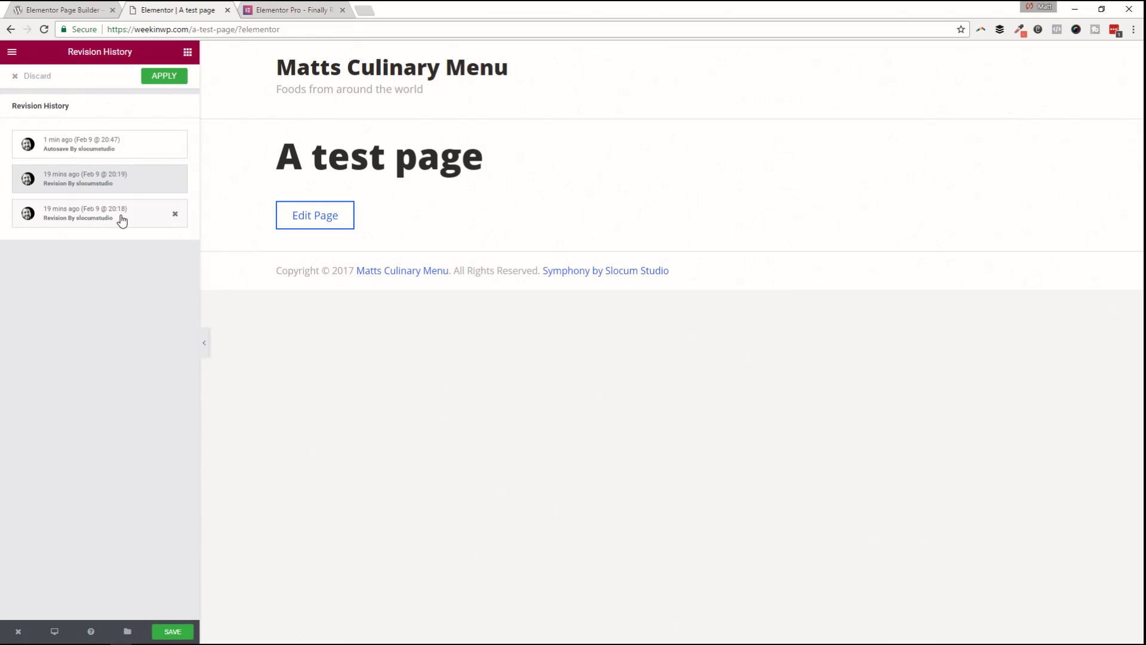
left_click(120, 215)
left_click(113, 184)
left_click(104, 144)
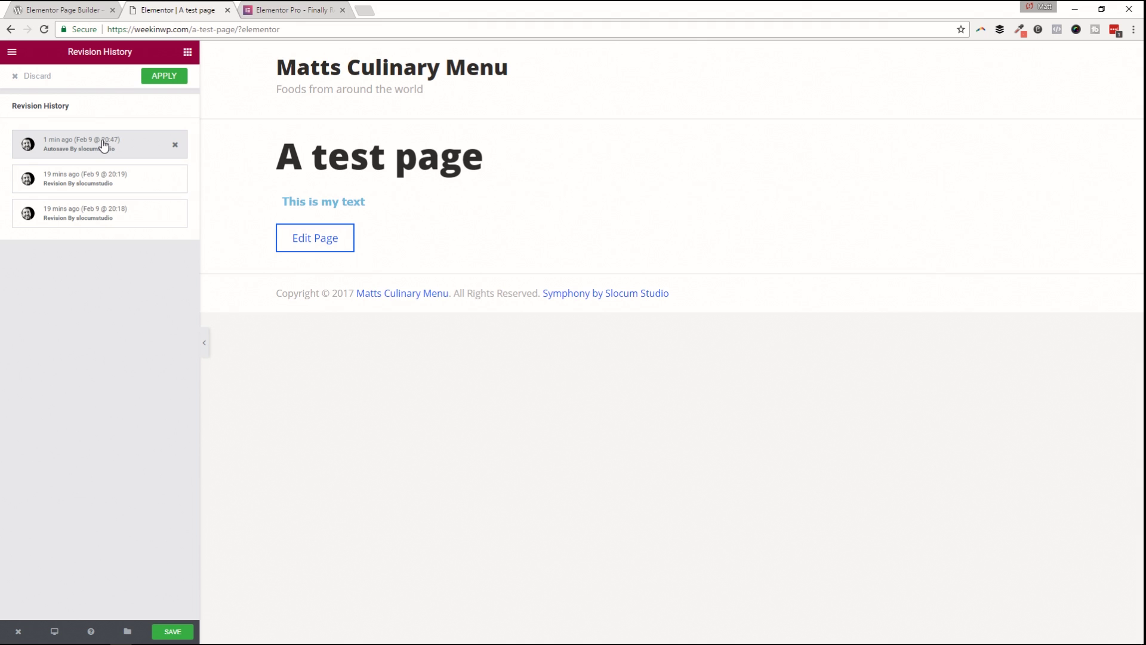
left_click(24, 78)
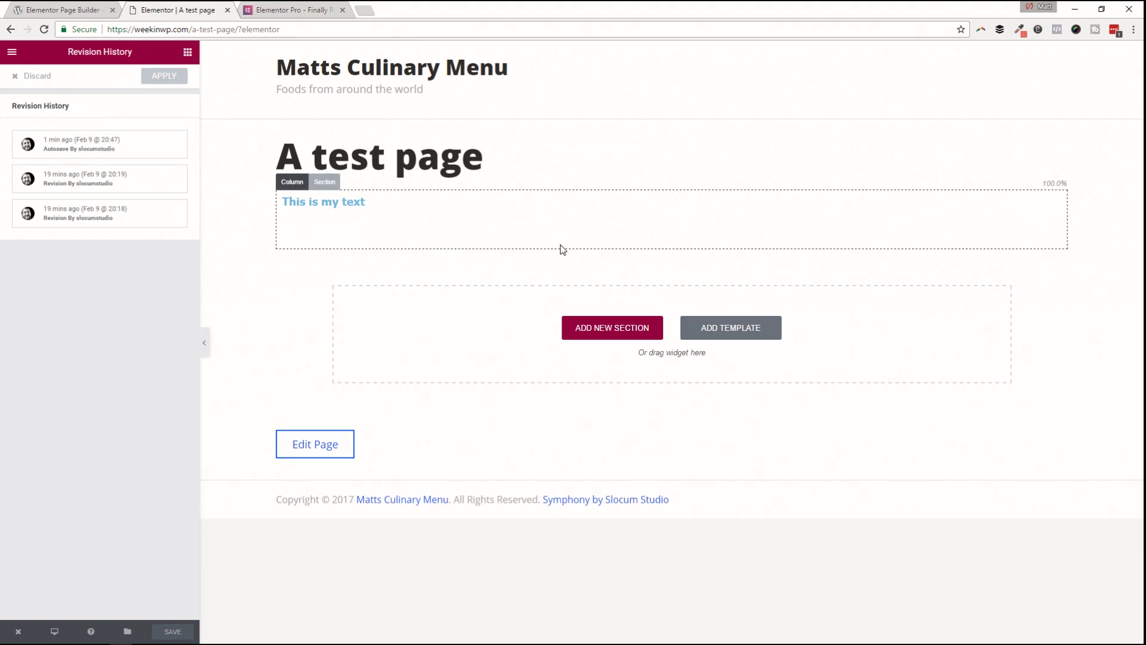
- Open the settings of the section containing "This is my text" and look over its border and advanced options
left_click(16, 55)
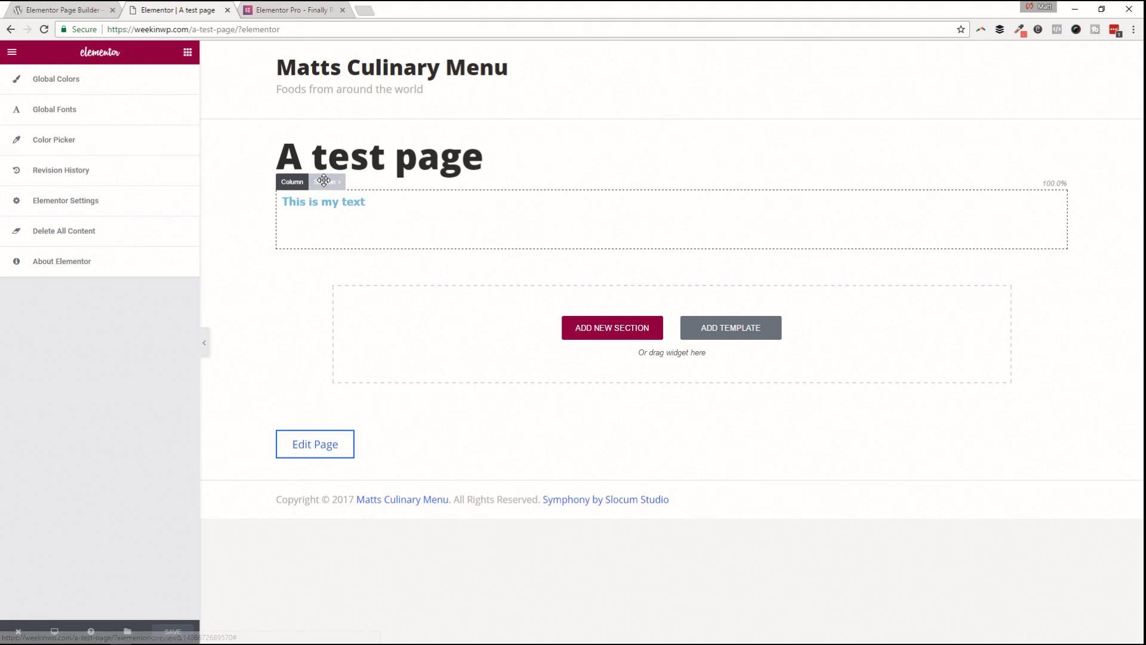
left_click(322, 182)
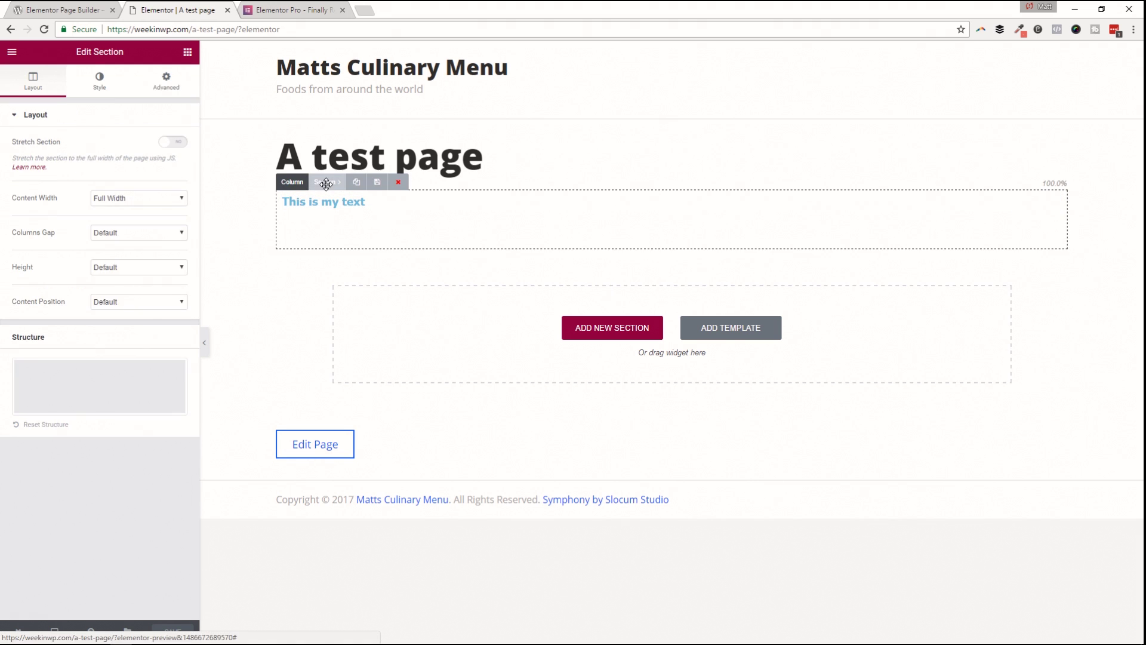
left_click(100, 82)
left_click(57, 193)
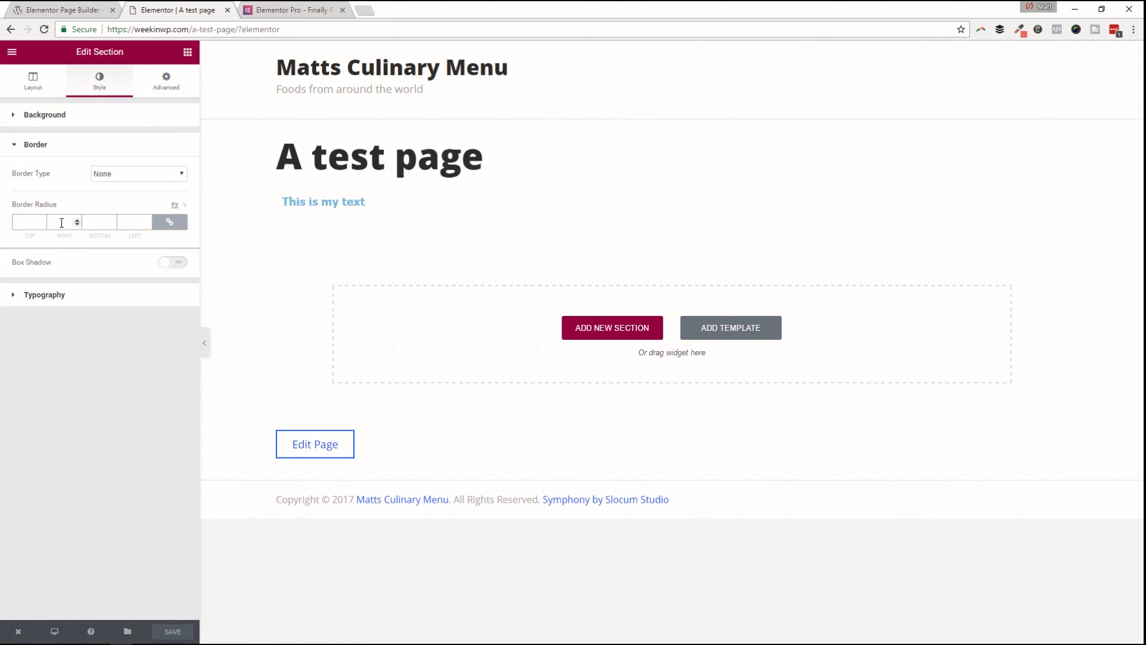
left_click(166, 83)
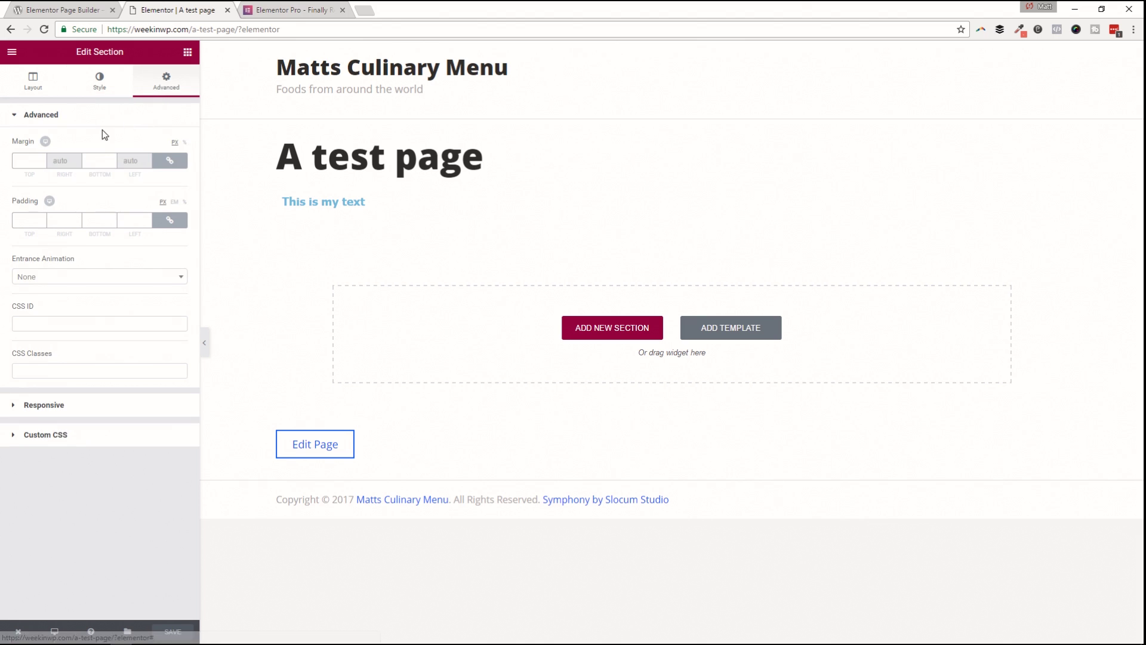
- Change the text section's content width from Full Width to the narrower layout
left_click(30, 82)
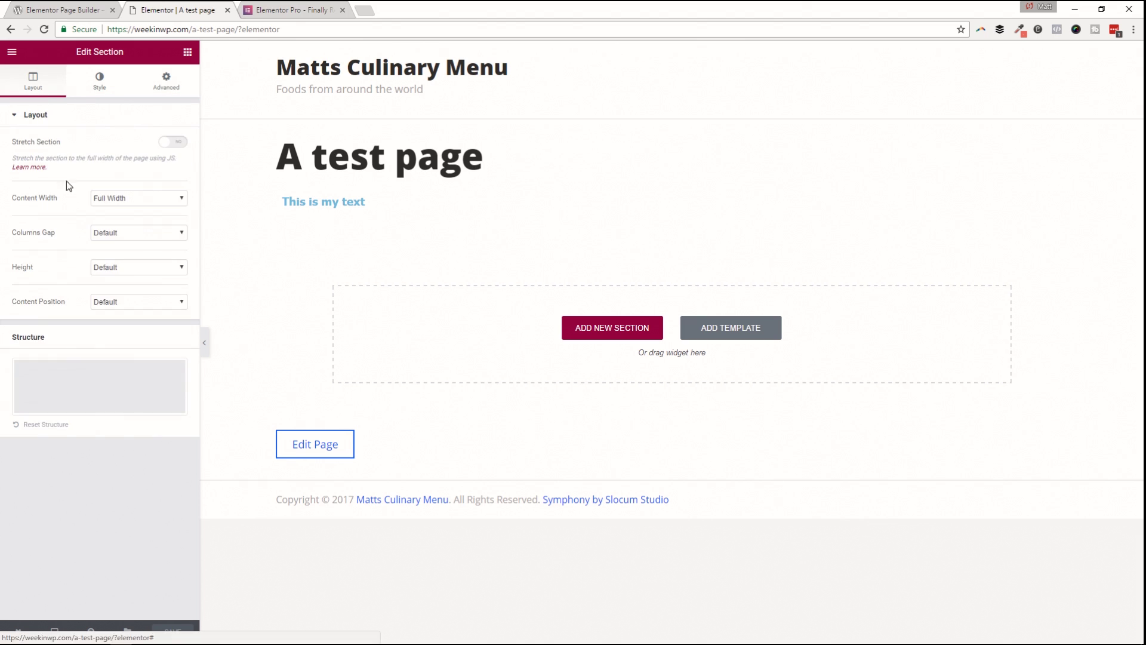
left_click(111, 199)
left_click(117, 209)
- Change the grey-blue swatch in the editor's Color Picker palette to a dark slate colour and apply it
left_click(11, 53)
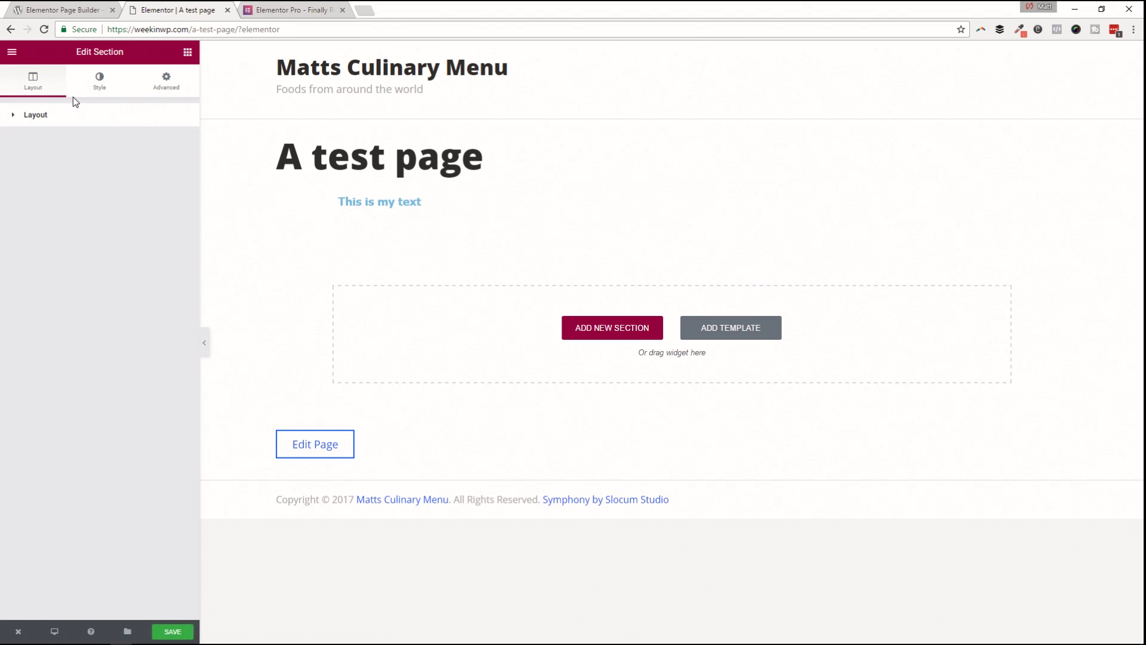
left_click(62, 141)
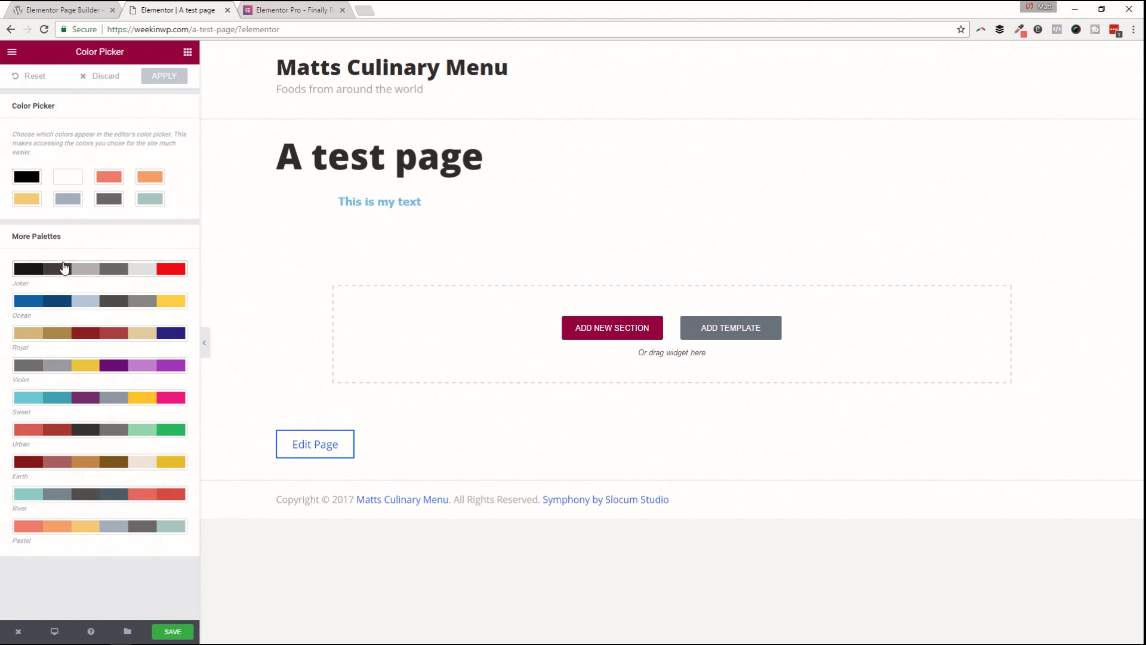
left_click(68, 201)
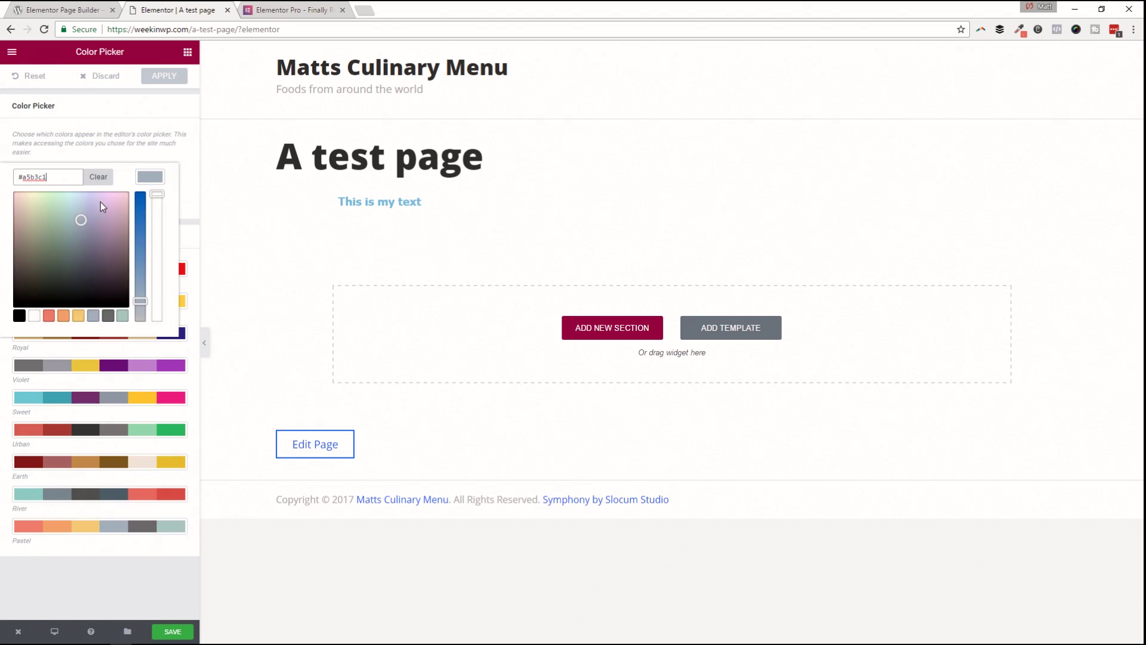
left_click(98, 239)
left_click(79, 272)
left_click(161, 76)
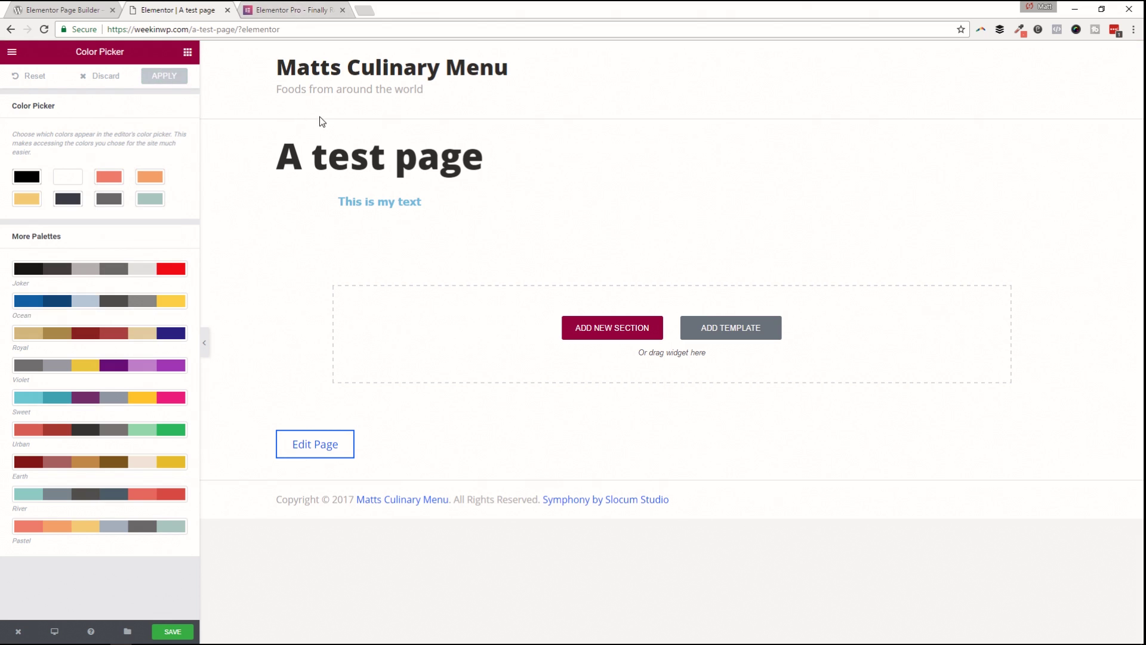
- Reset the Color Picker palette to its default colours and apply the reset
left_click(27, 78)
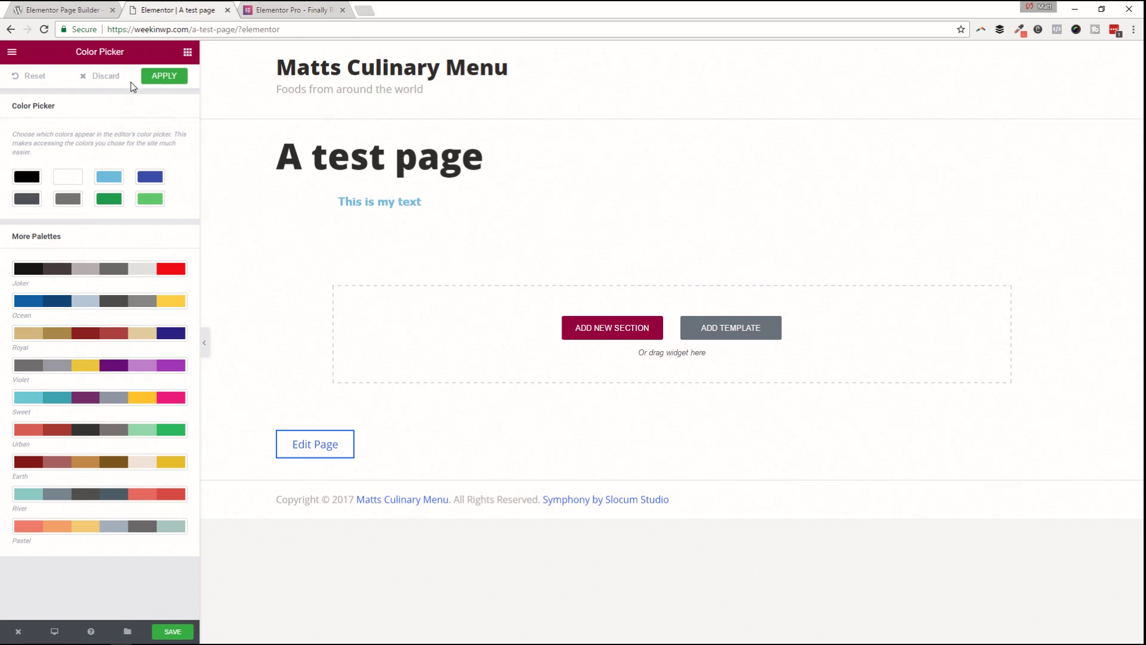
left_click(157, 79)
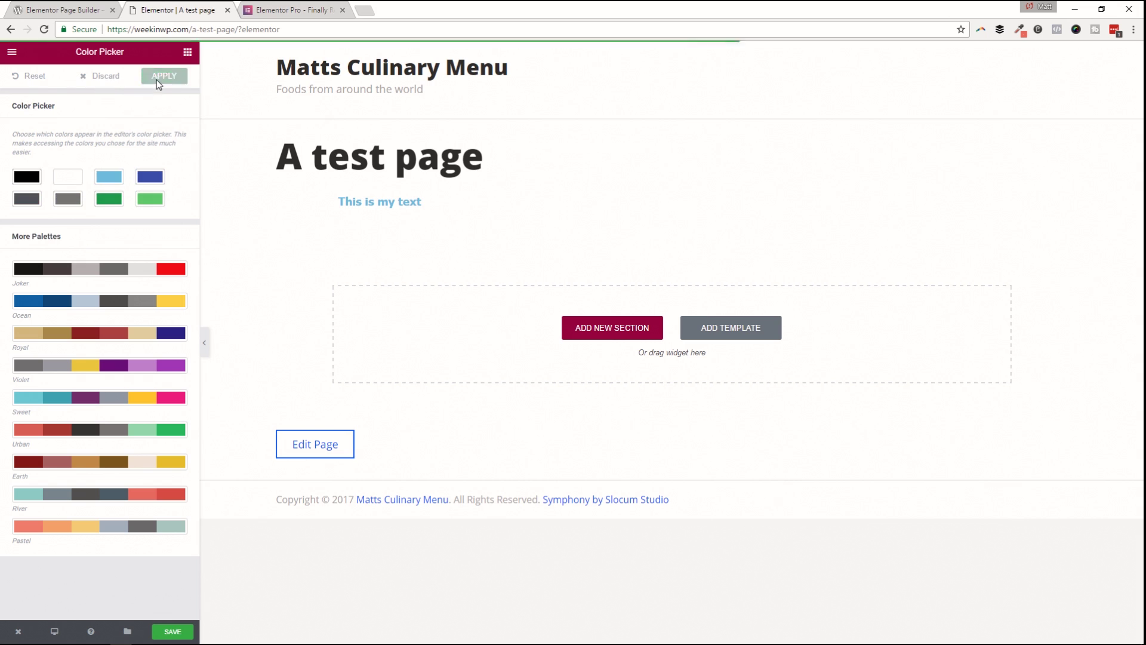
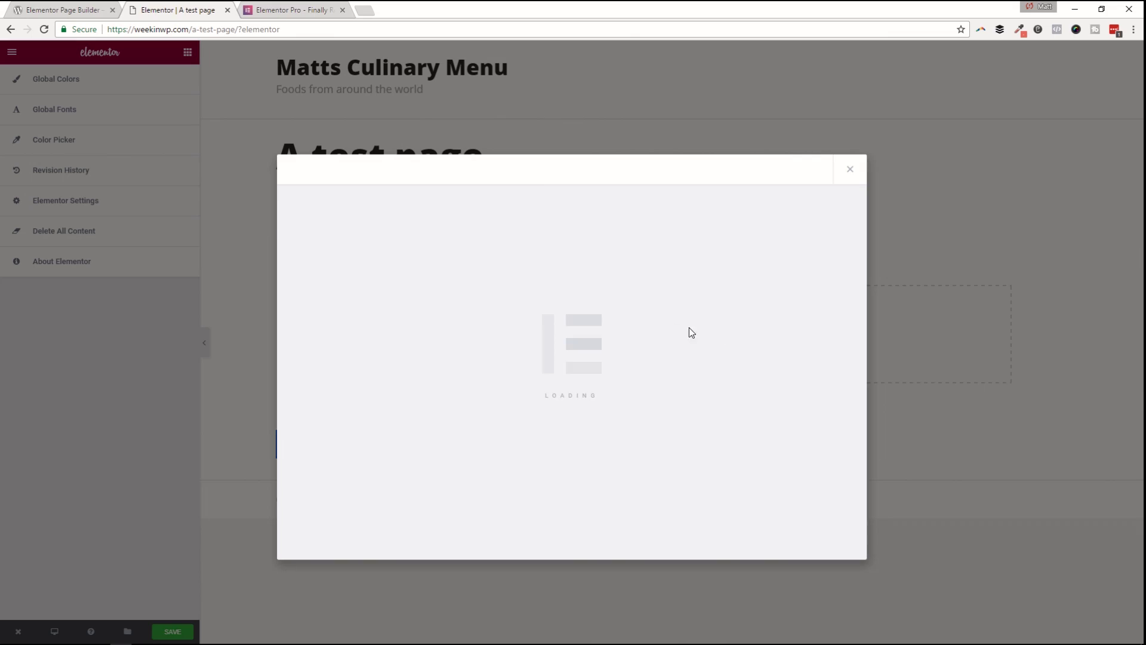
- Preview the predesigned Homepage – App template, insert it below the text section and look through the inserted content
mouse_move(612, 309)
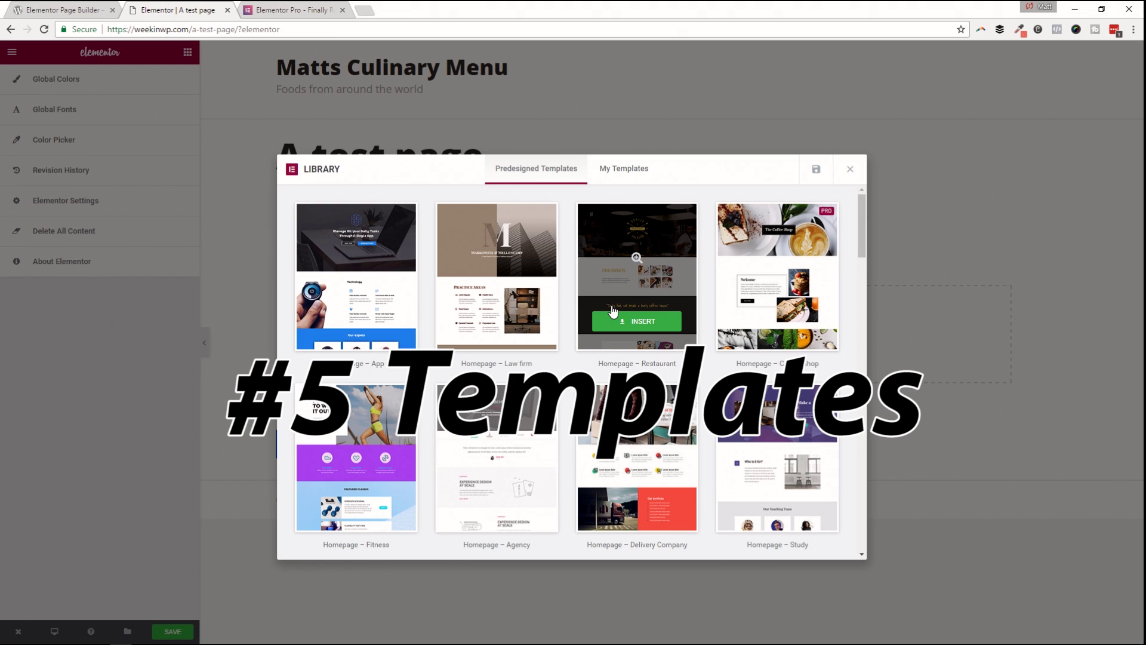
left_click(362, 285)
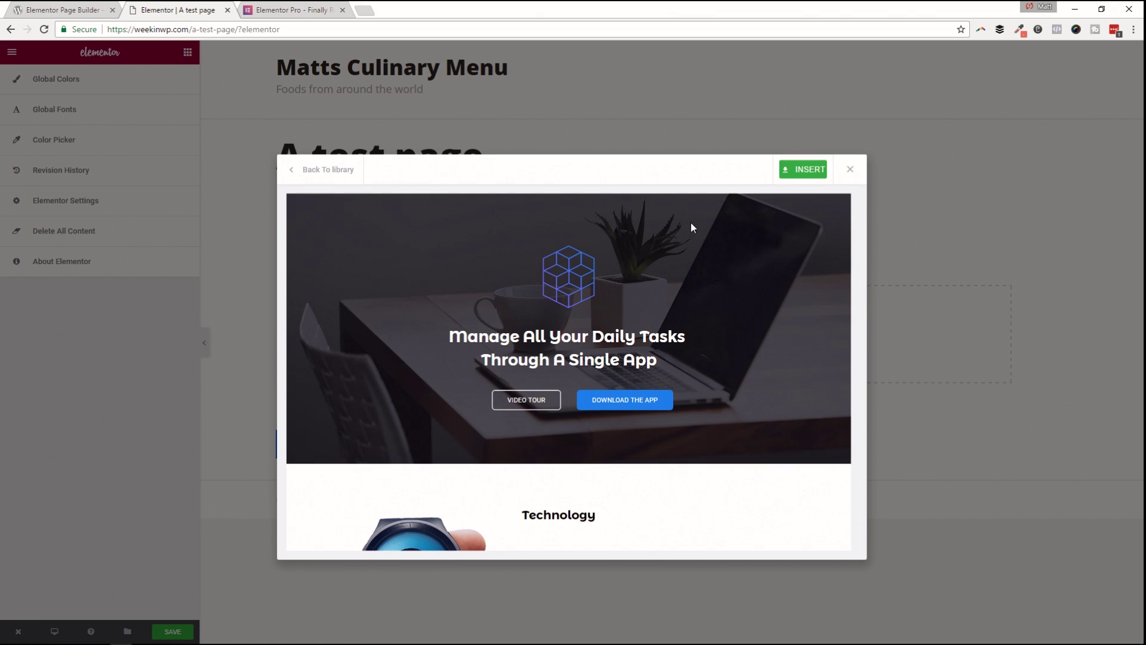
left_click(805, 171)
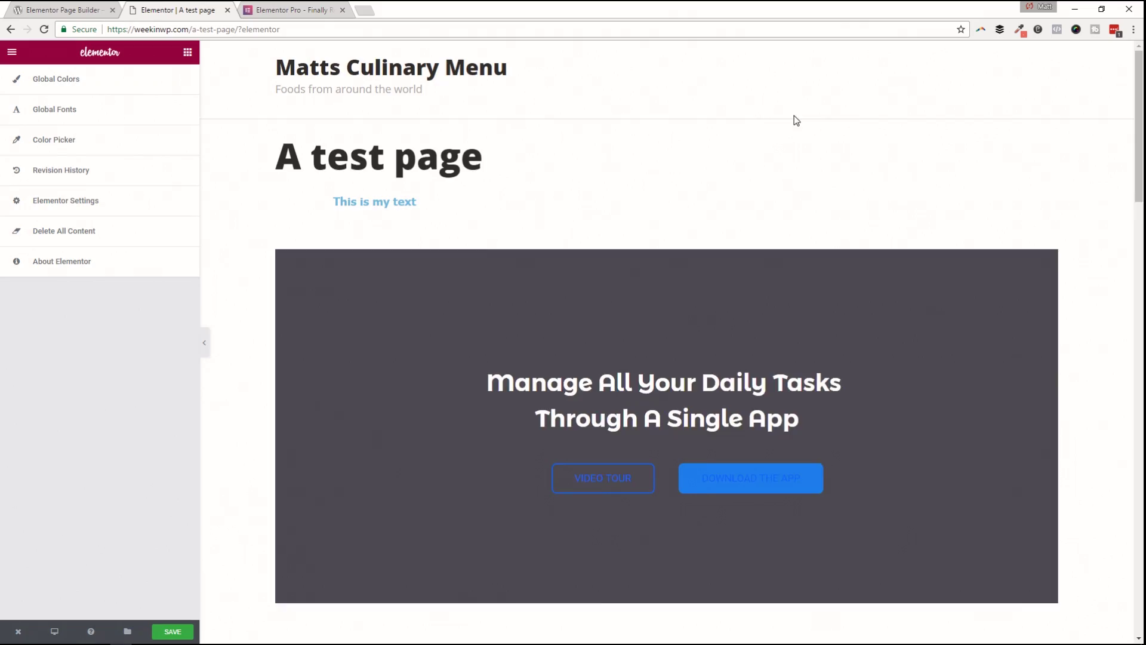
scroll(741, 207, "down", 8)
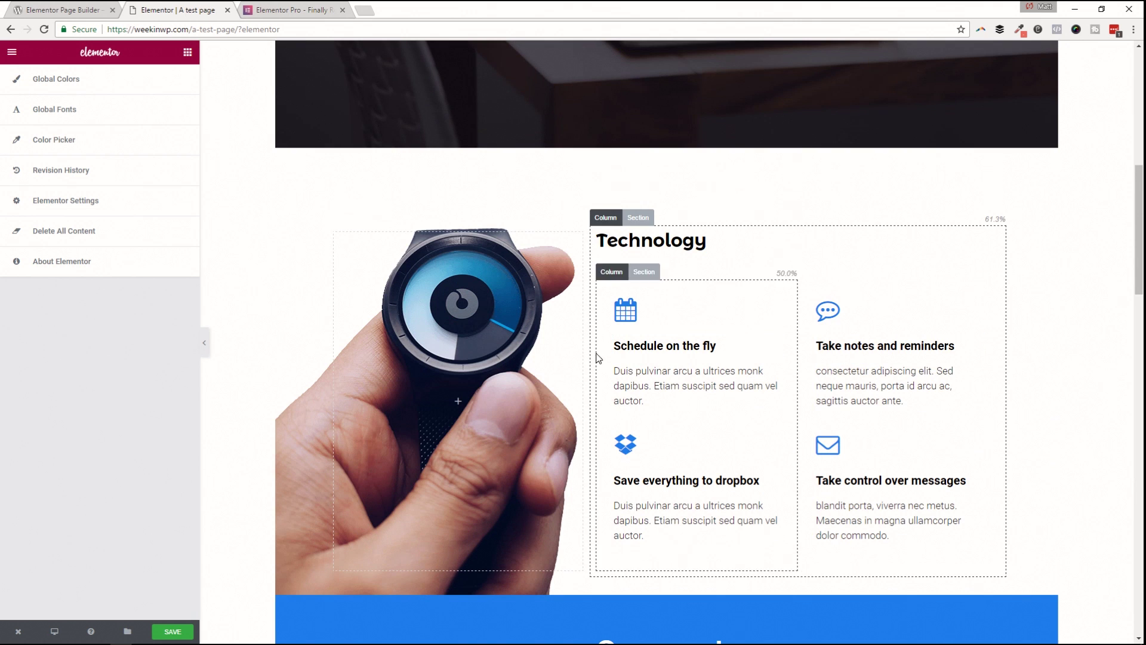
scroll(799, 356, "down", 3)
scroll(747, 334, "down", 7)
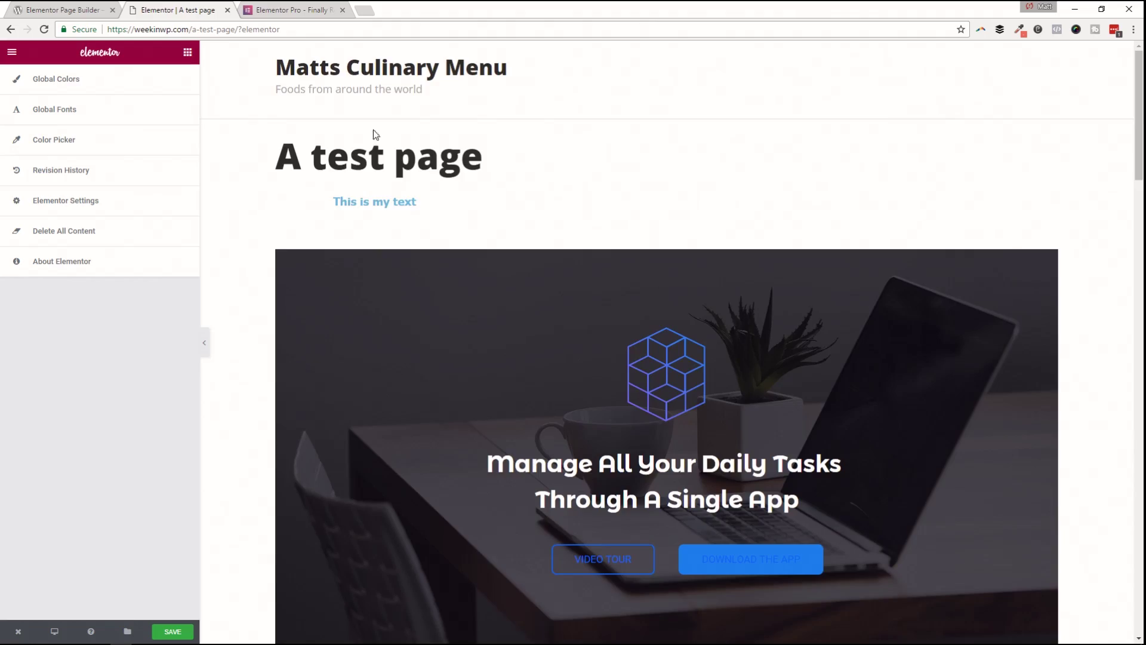
- Open the template library from the end of the page and preview the Homepage – Delivery Company template
scroll(324, 271, "down", 15)
scroll(854, 352, "down", 10)
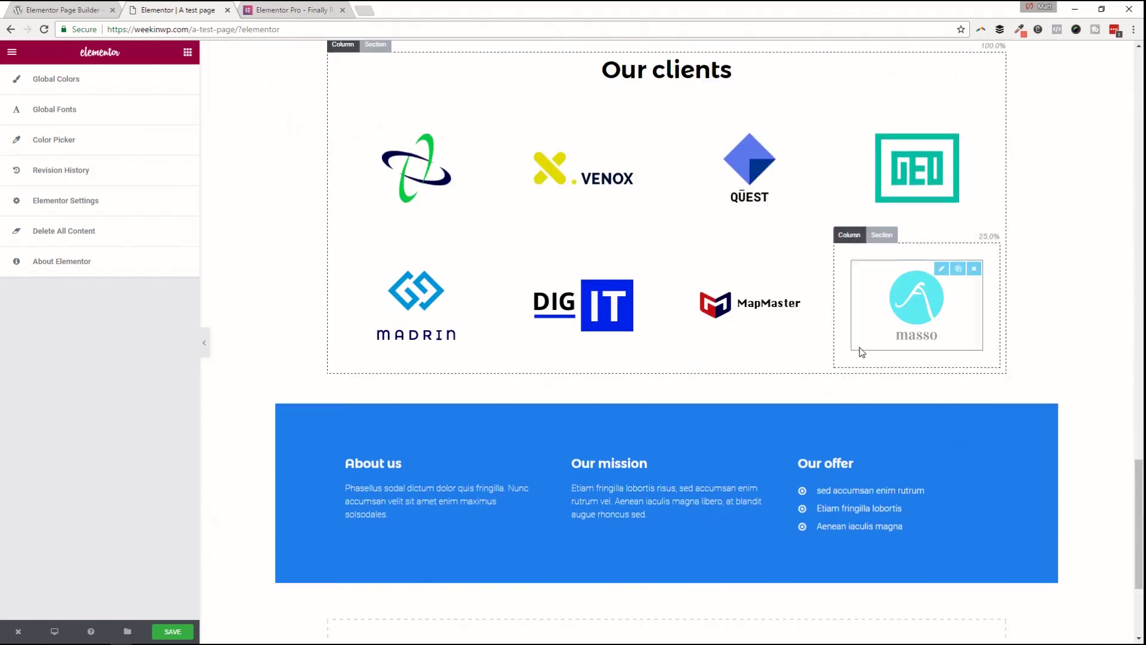
left_click(740, 453)
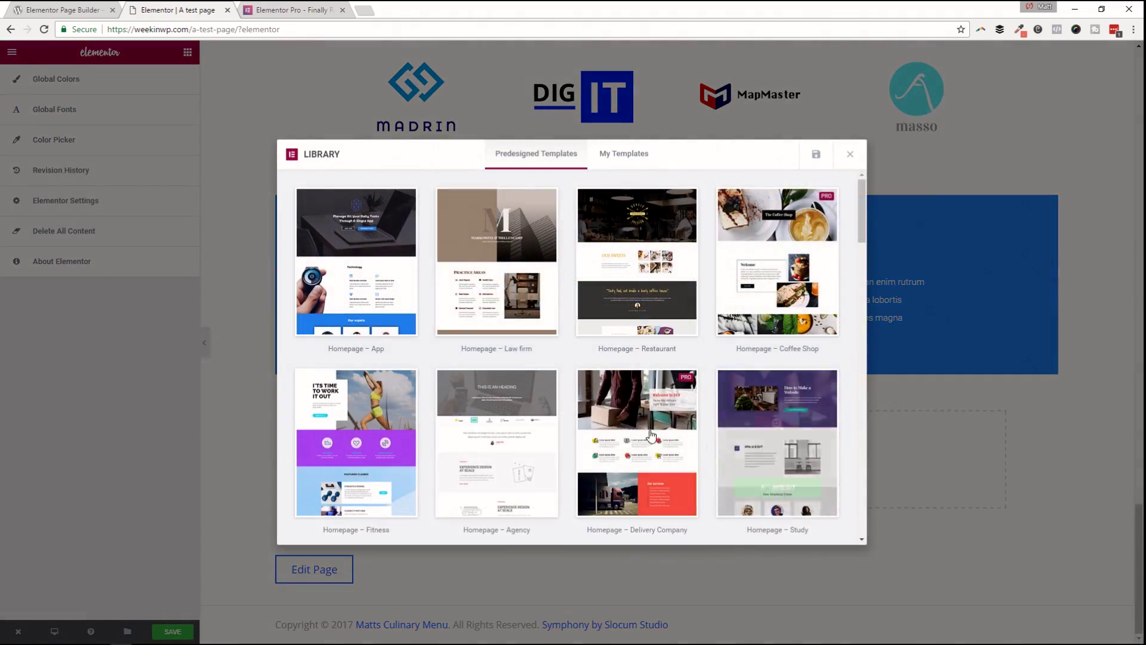
left_click(614, 415)
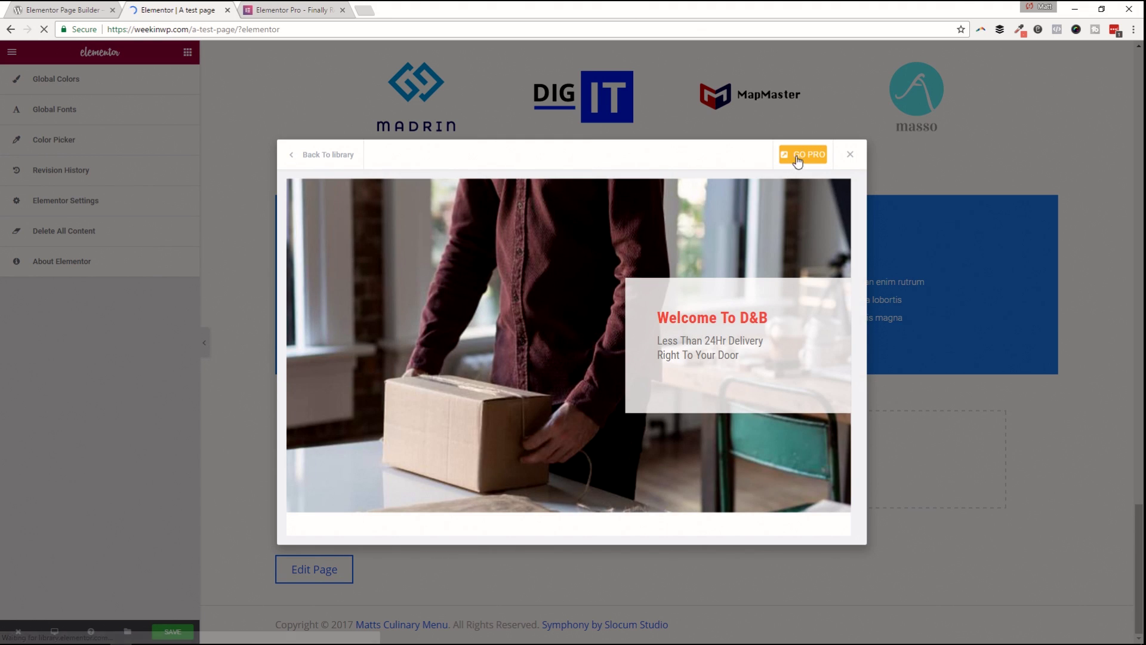
left_click(329, 155)
- Insert the Homepage – Fitness template after the app template's last section and look through the combined page
scroll(805, 462, "down", 1)
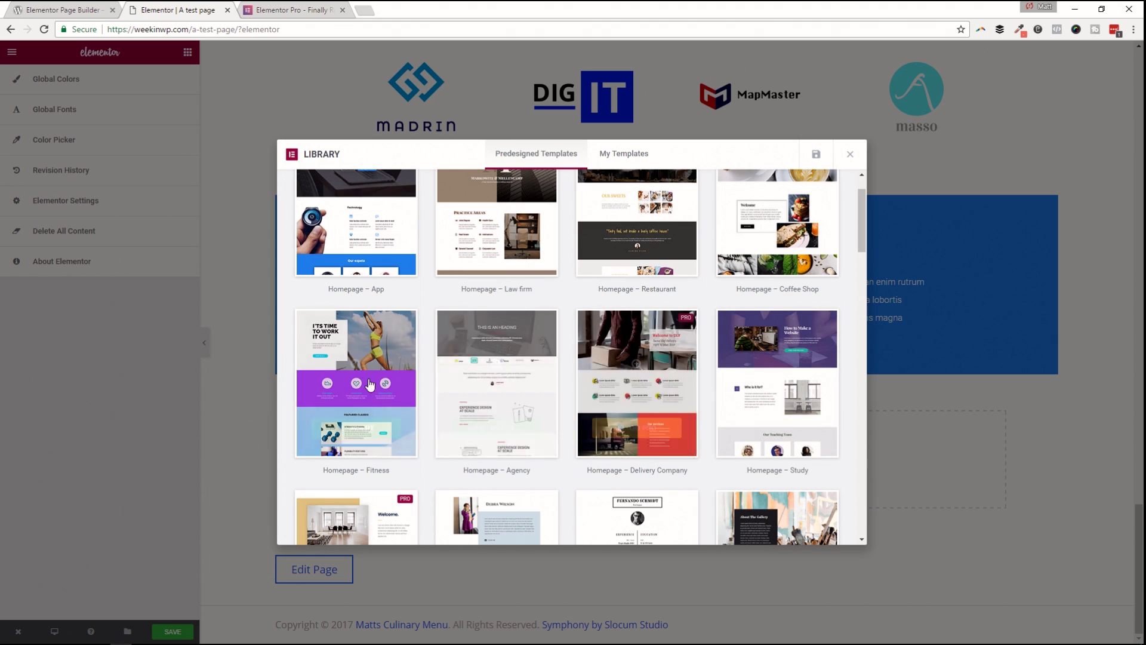
left_click(414, 430)
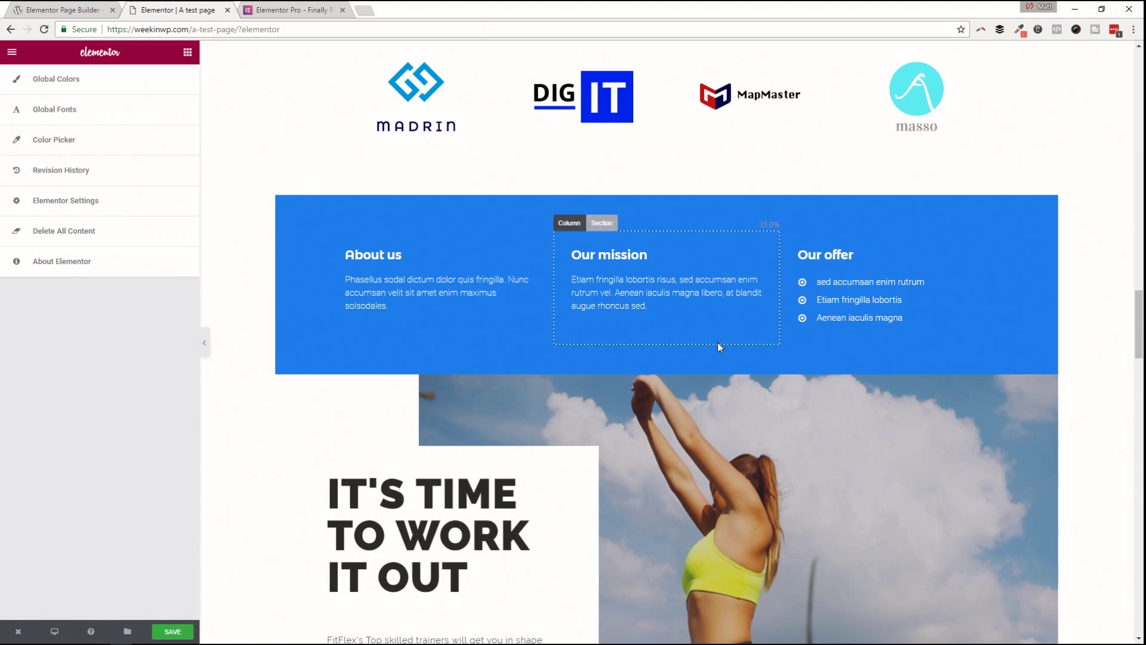
scroll(768, 342, "up", 20)
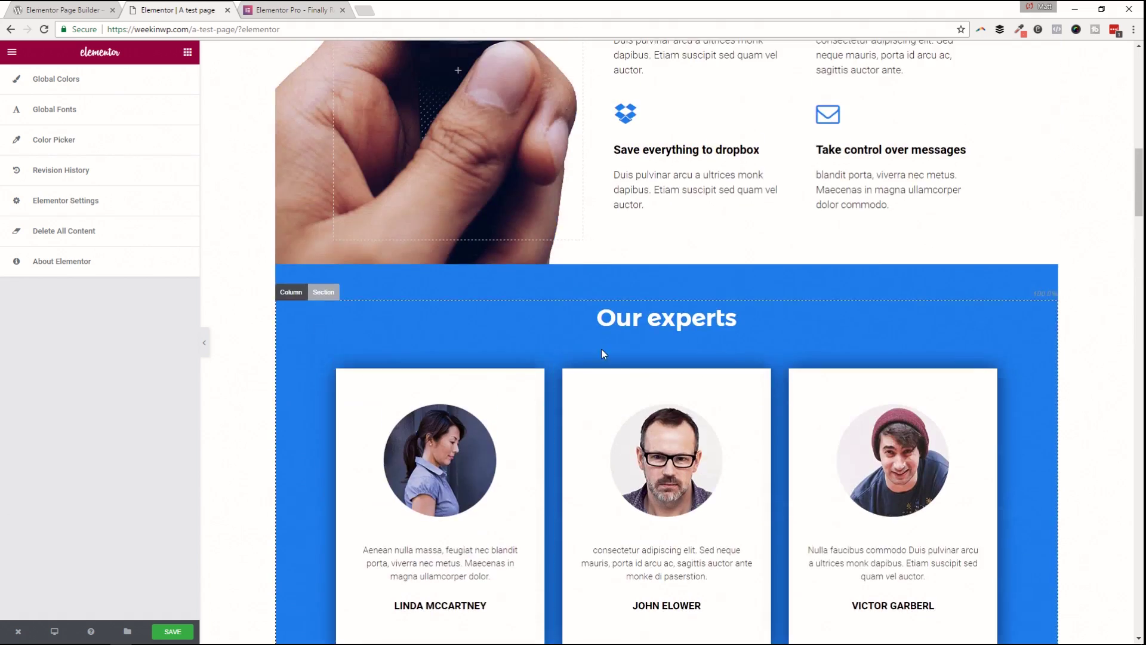
scroll(612, 347, "down", 20)
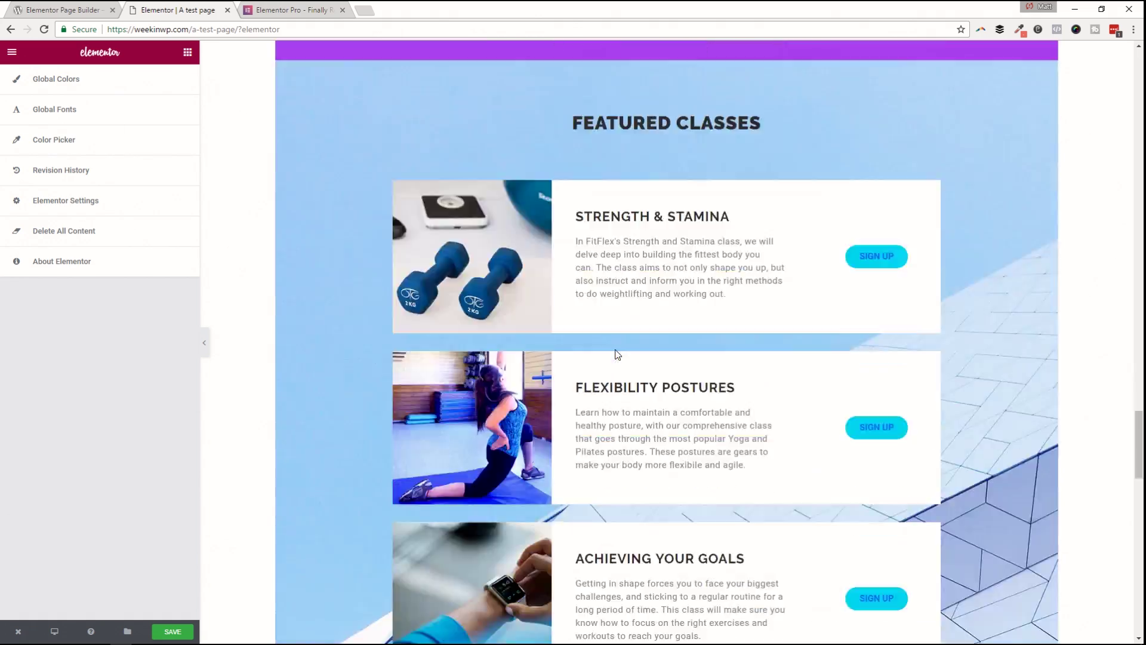
scroll(616, 352, "up", 12)
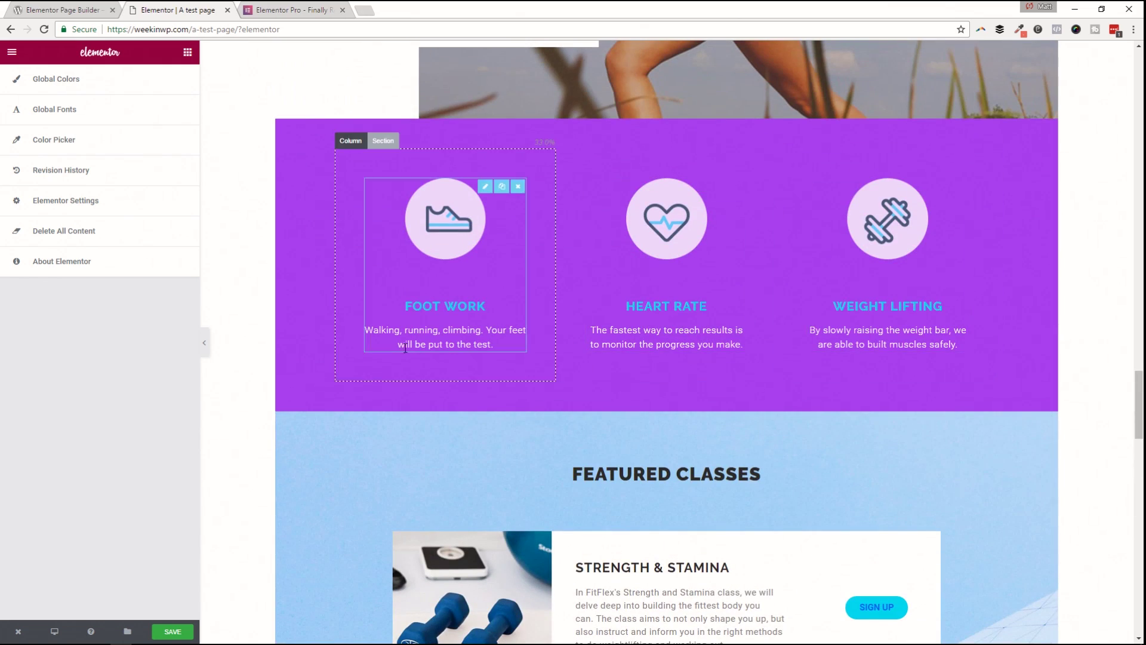
- Review the combined page from the app template's Technology section down through the end of the fitness template
scroll(750, 353, "up", 5)
scroll(750, 354, "down", 20)
scroll(755, 351, "up", 5)
scroll(755, 354, "up", 18)
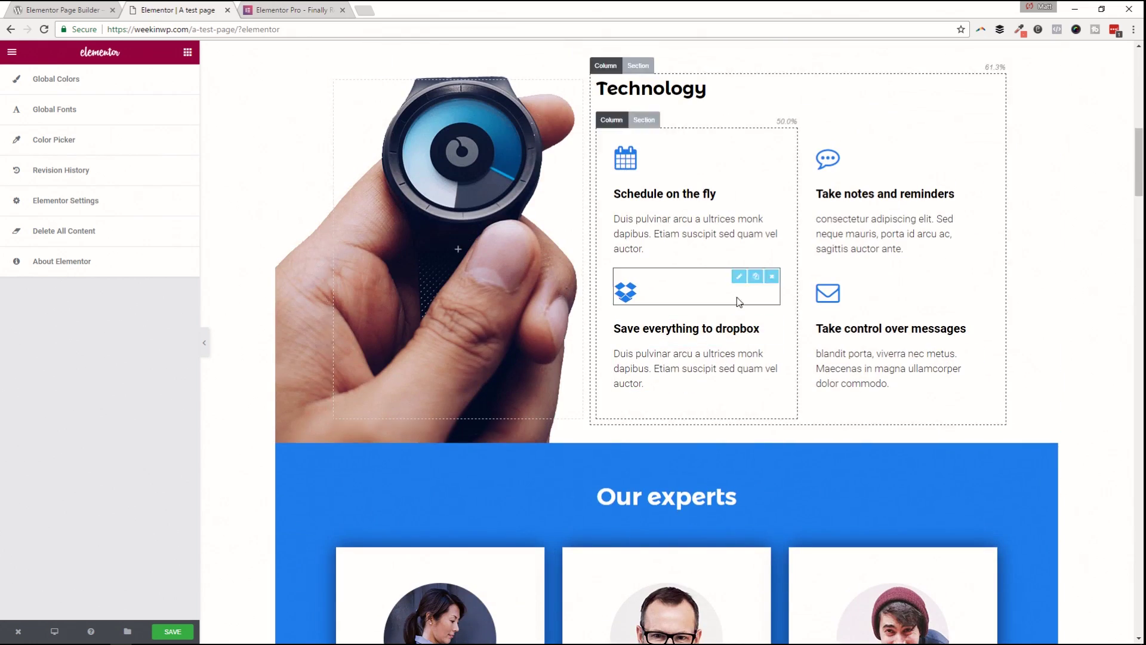
scroll(585, 306, "up", 1)
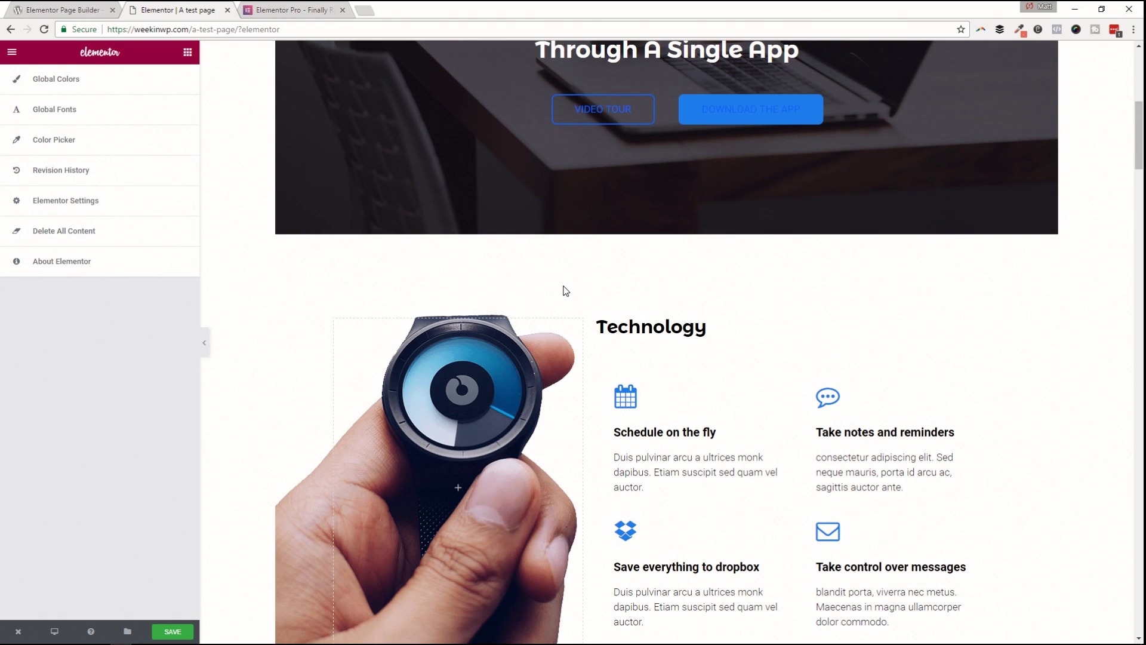
right_click(696, 234)
left_click(519, 303)
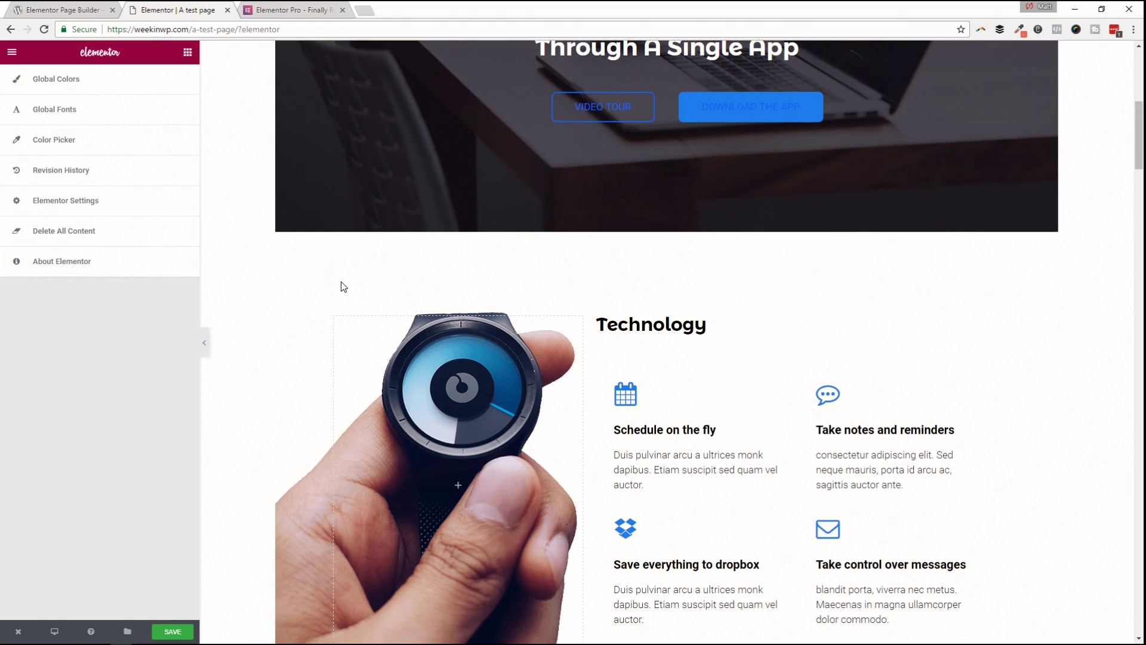
scroll(358, 286, "down", 10)
scroll(391, 289, "down", 20)
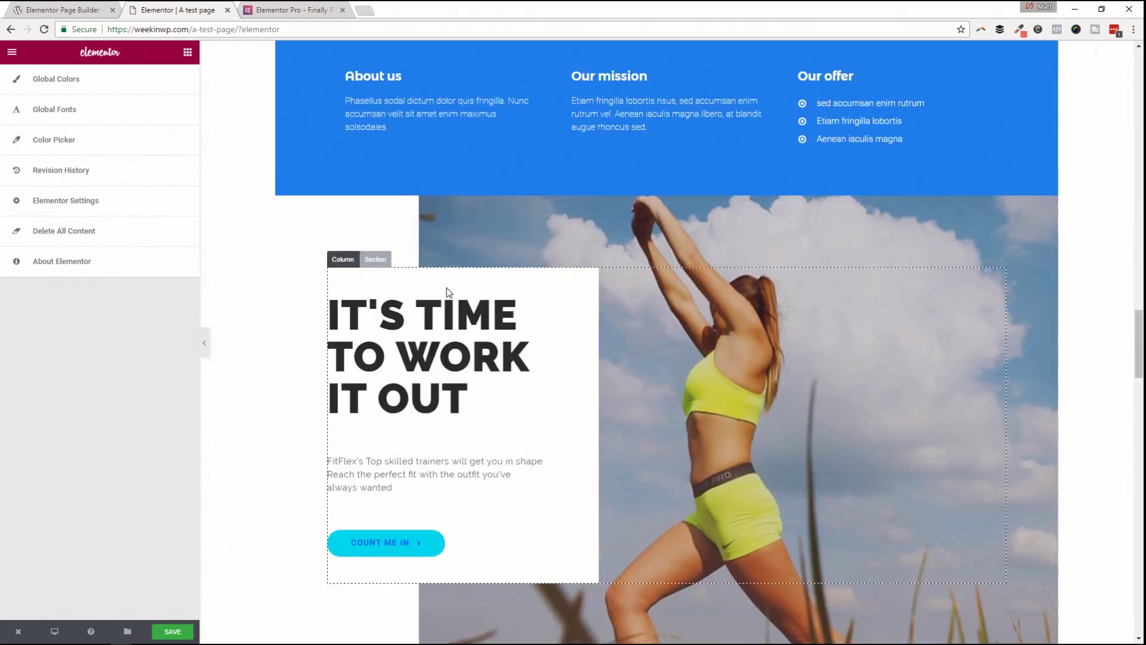
scroll(449, 292, "down", 20)
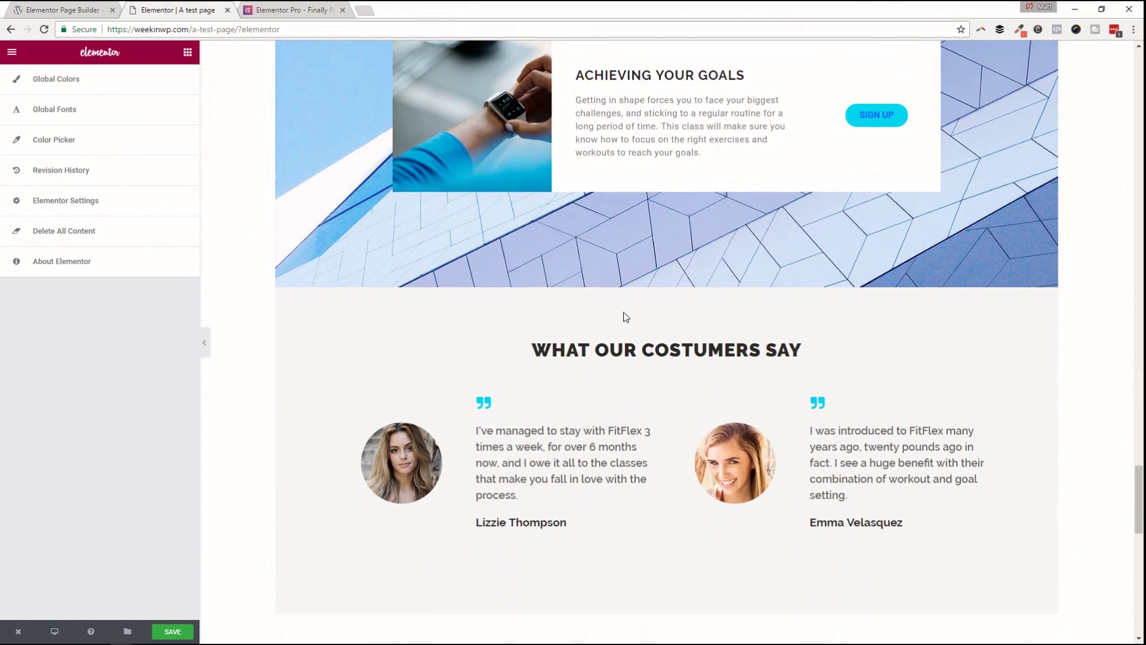
scroll(545, 280, "down", 10)
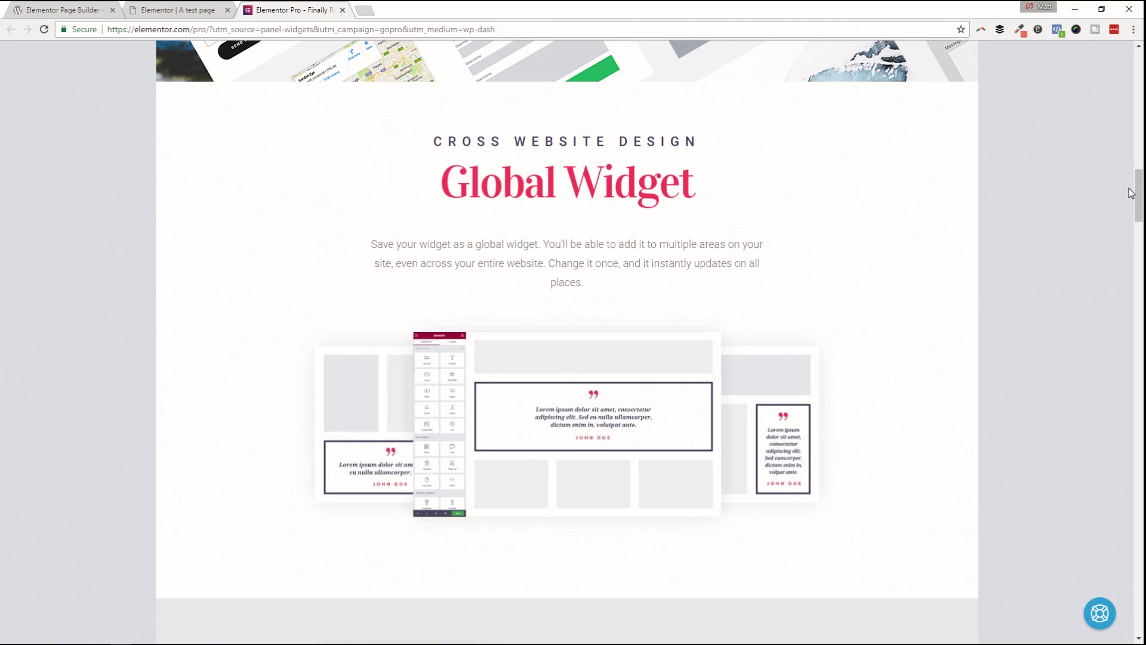
- Return to the test page's Elementor editor, save the page and store the Choose Your Plan section in the library as "Test layout"
left_click(177, 9)
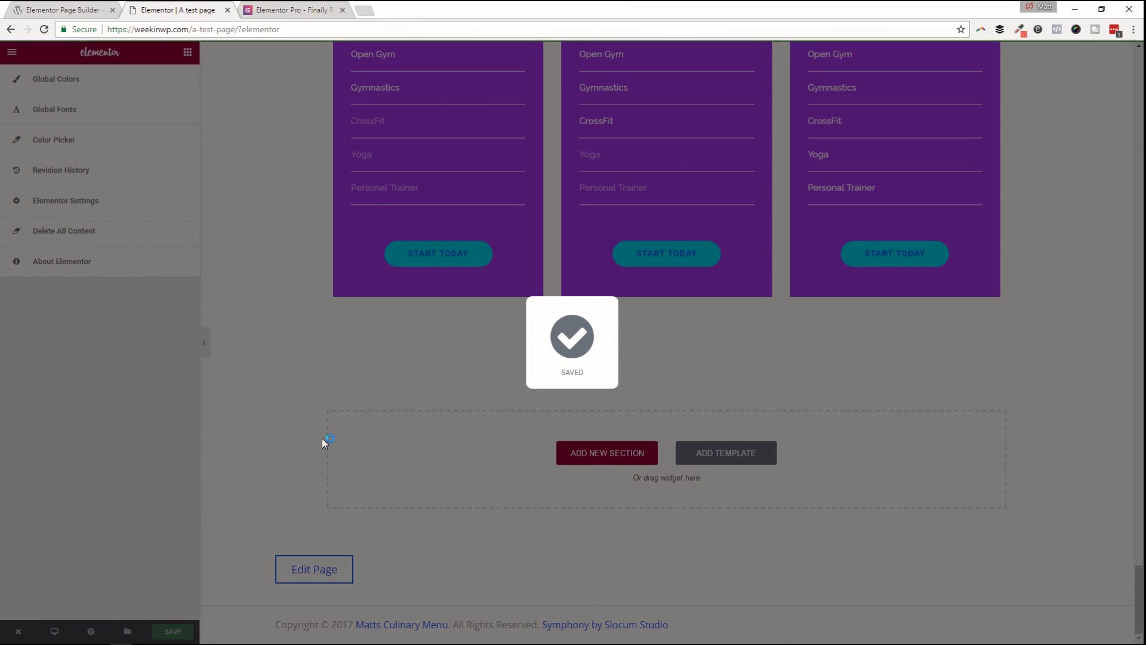
scroll(533, 463, "up", 15)
scroll(552, 493, "down", 4)
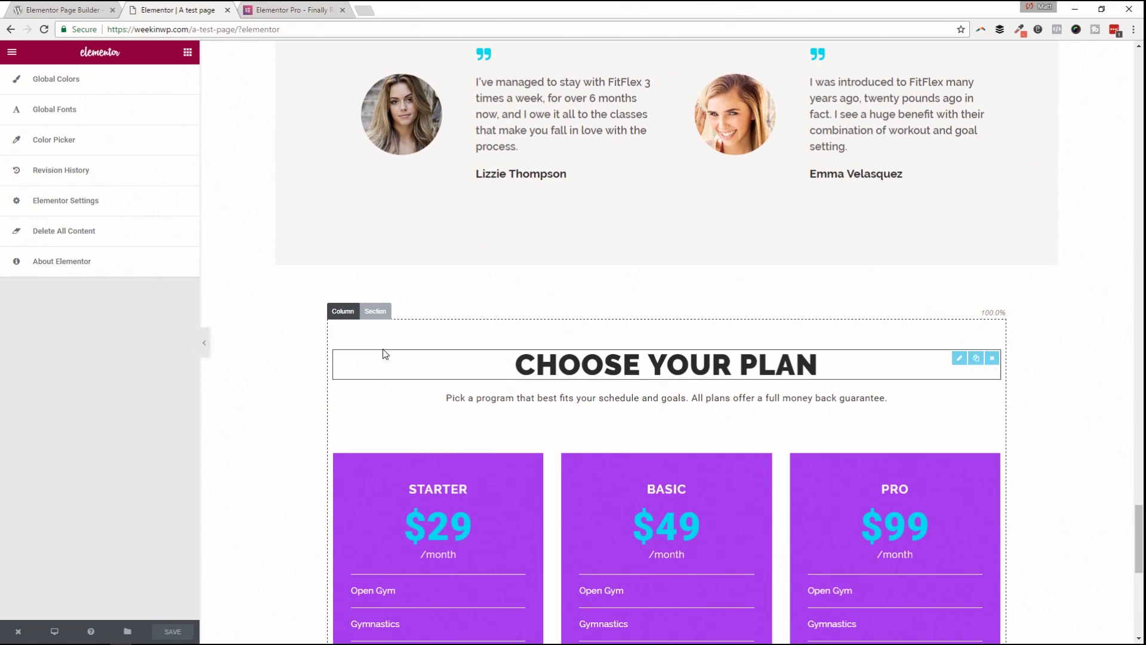
left_click(378, 312)
left_click(428, 313)
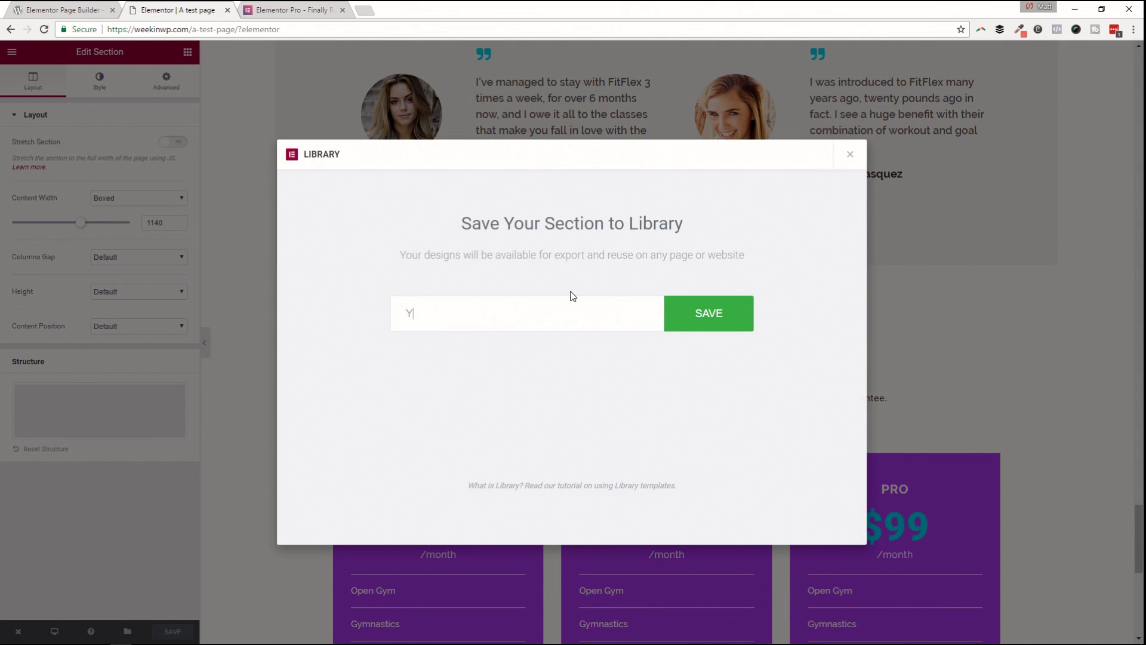
type("Test layout")
left_click(710, 327)
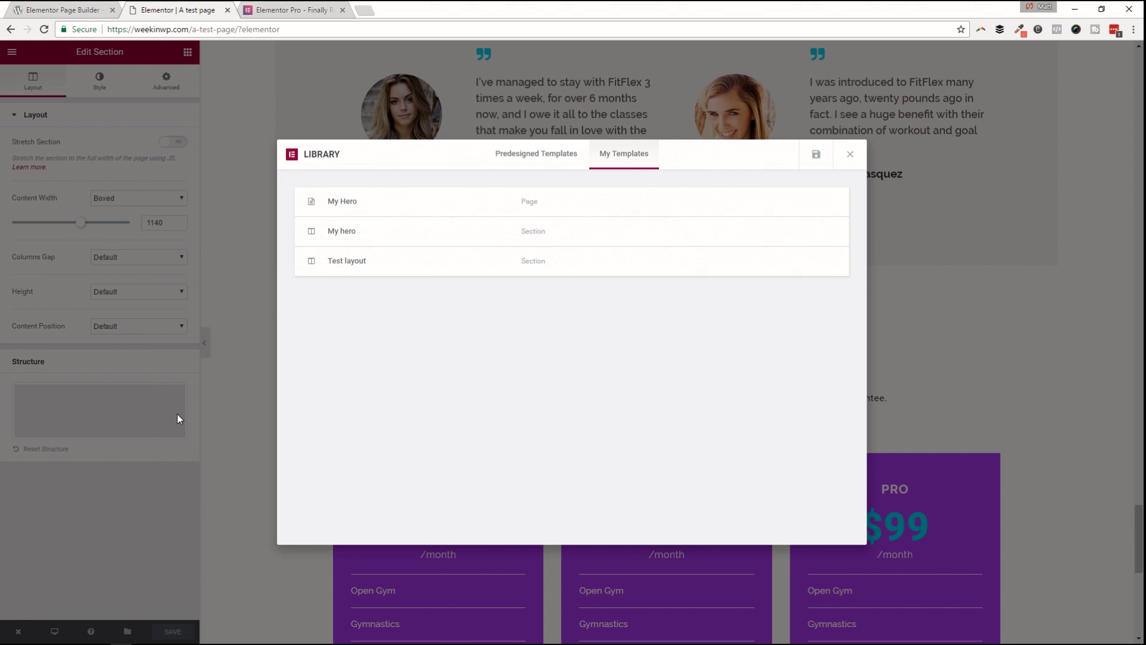
left_click(850, 154)
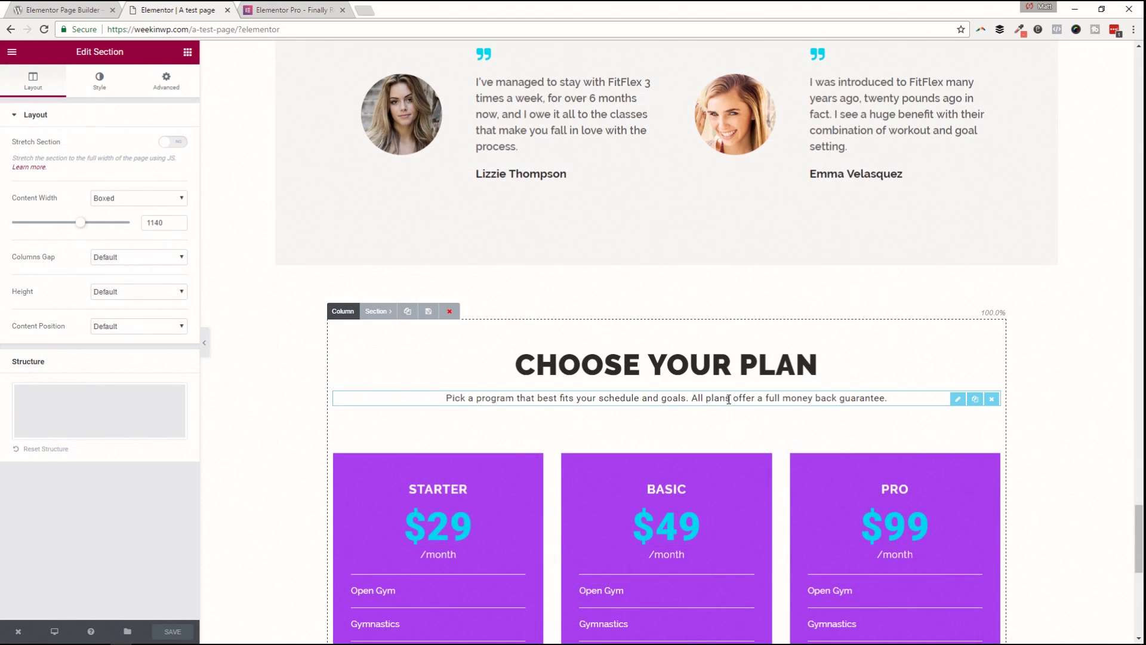
scroll(484, 364, "down", 5)
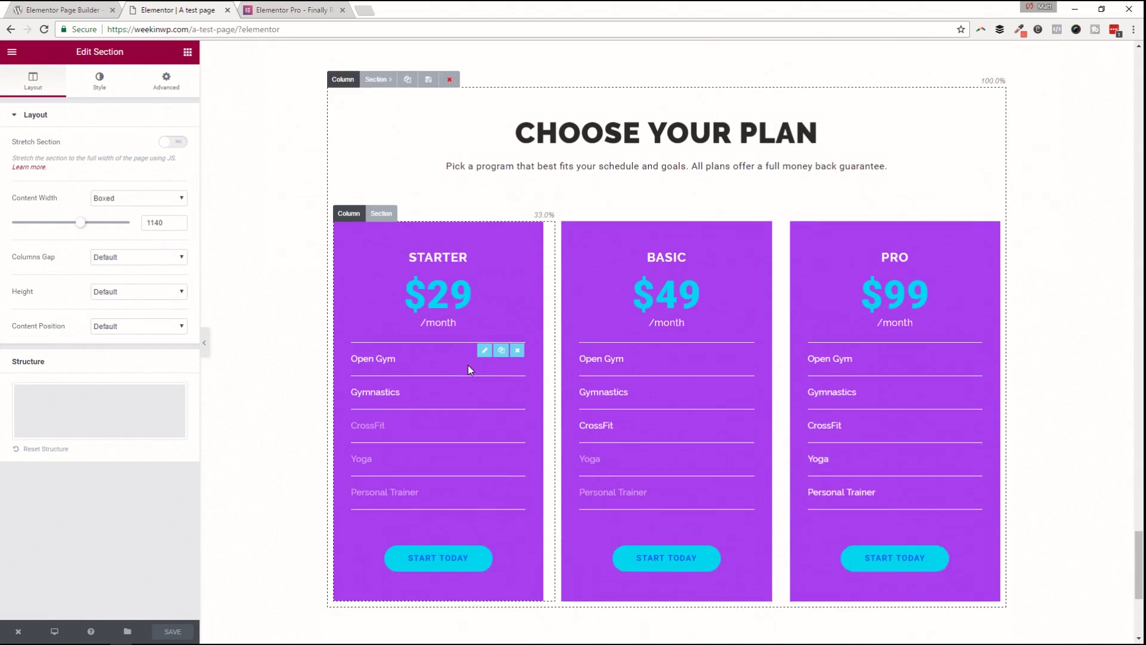
- Switch to the Elementor Pro web page and read about Global Widget, Live Custom CSS and Embed Anywhere
left_click(265, 9)
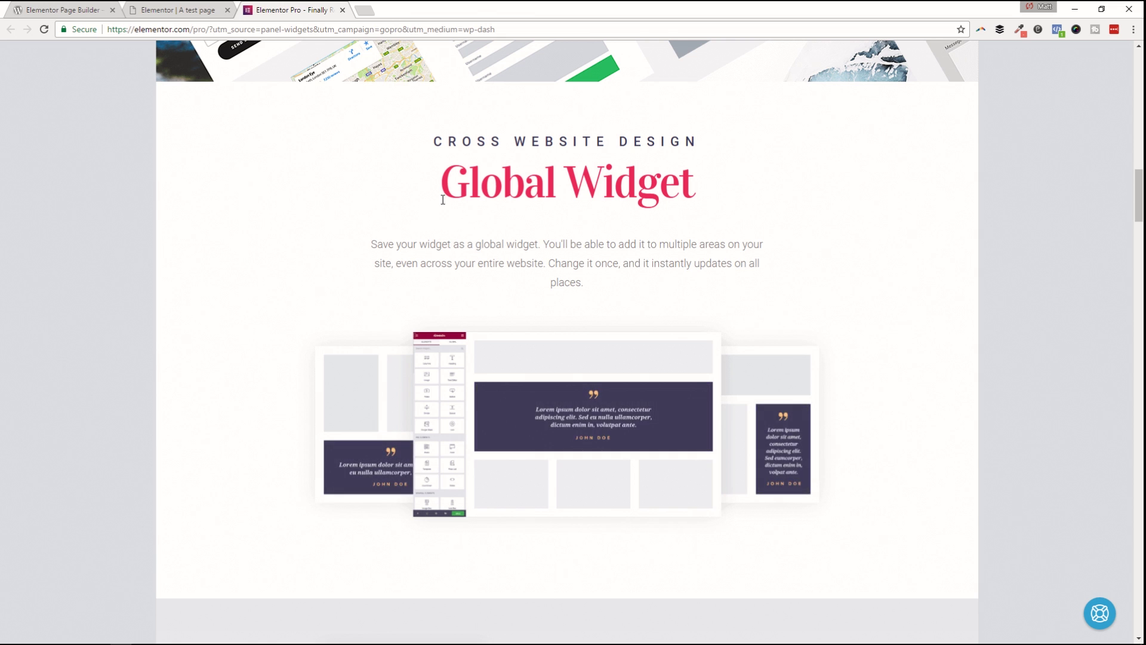
scroll(504, 245, "down", 2)
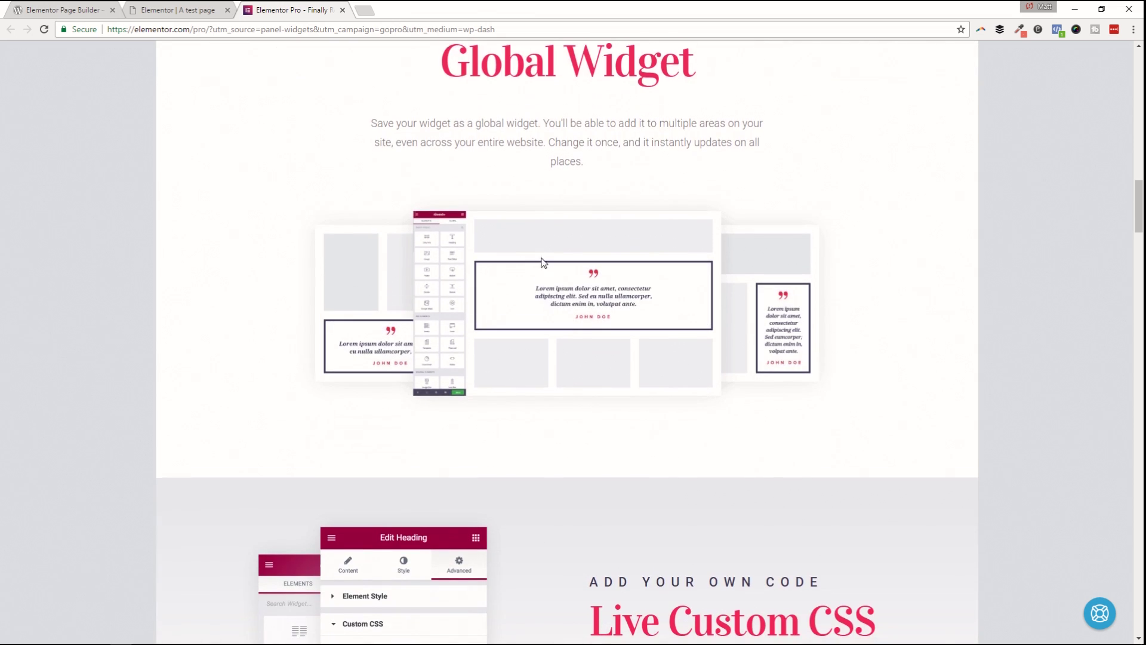
scroll(543, 261, "down", 6)
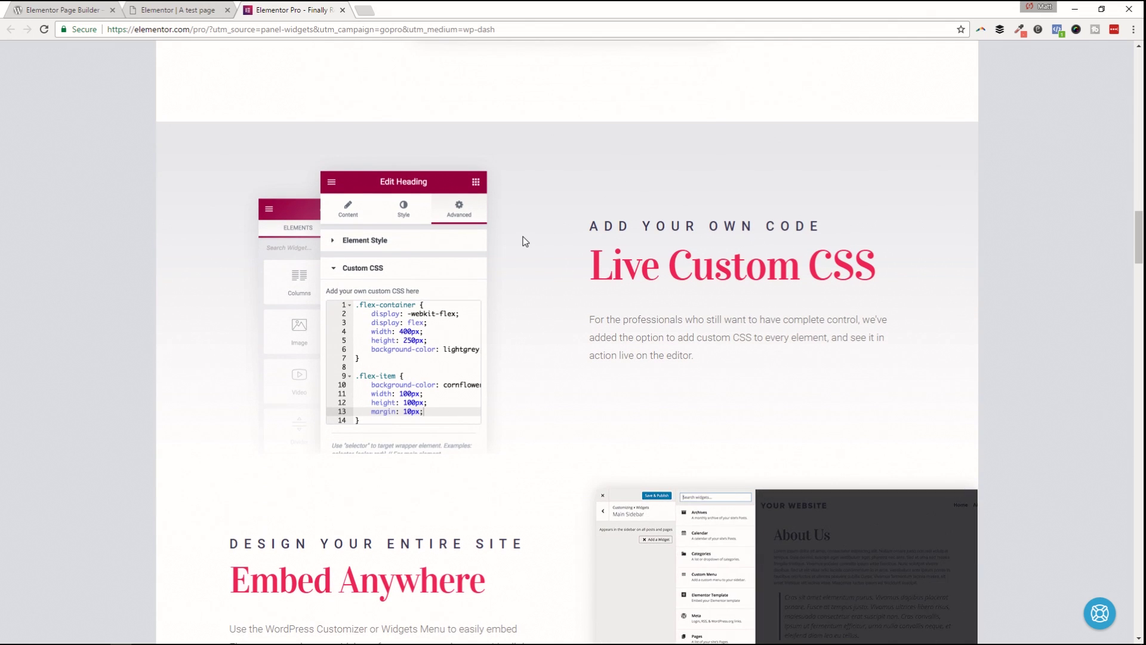
scroll(529, 238, "up", 2)
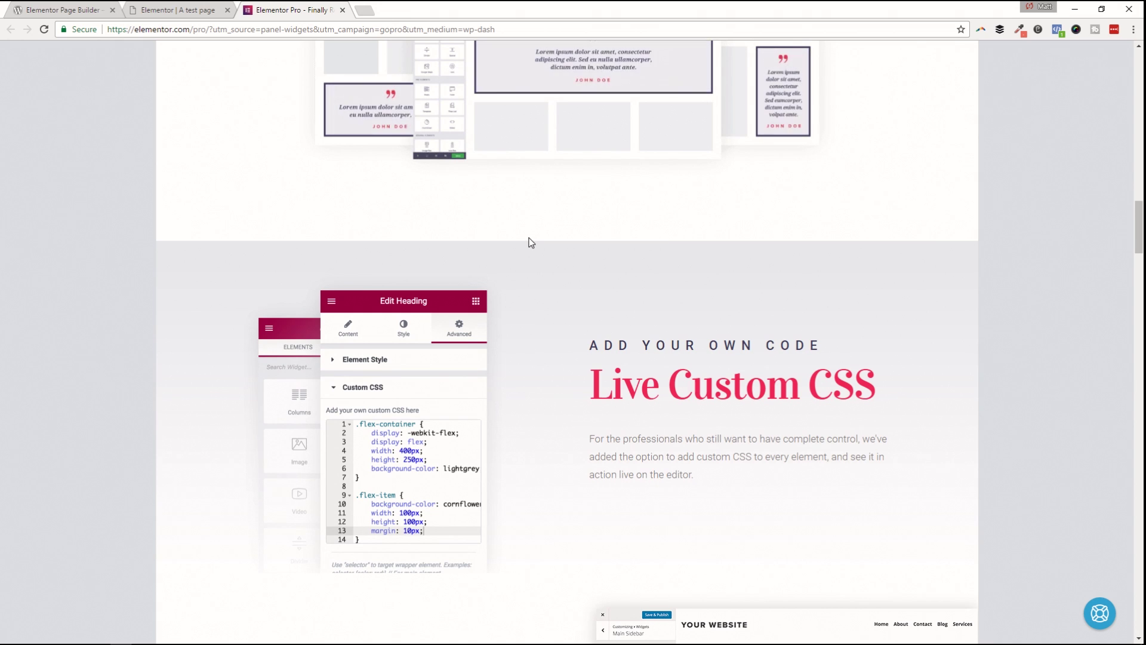
scroll(531, 242, "down", 3)
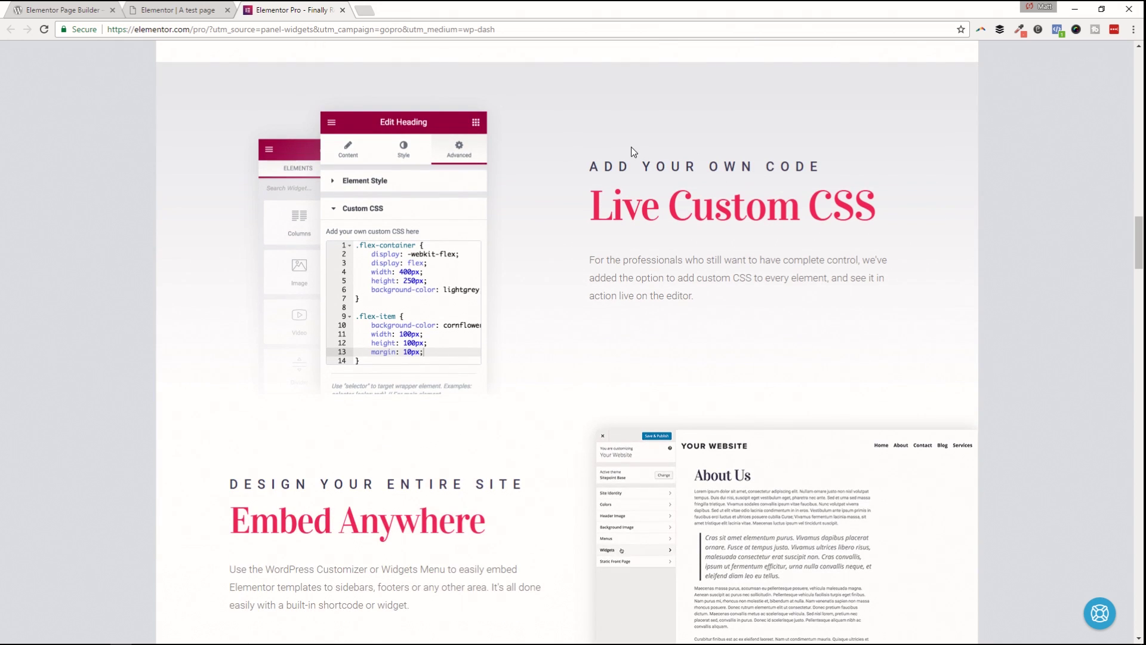
scroll(721, 193, "down", 2)
scroll(547, 270, "up", 2)
scroll(507, 287, "down", 3)
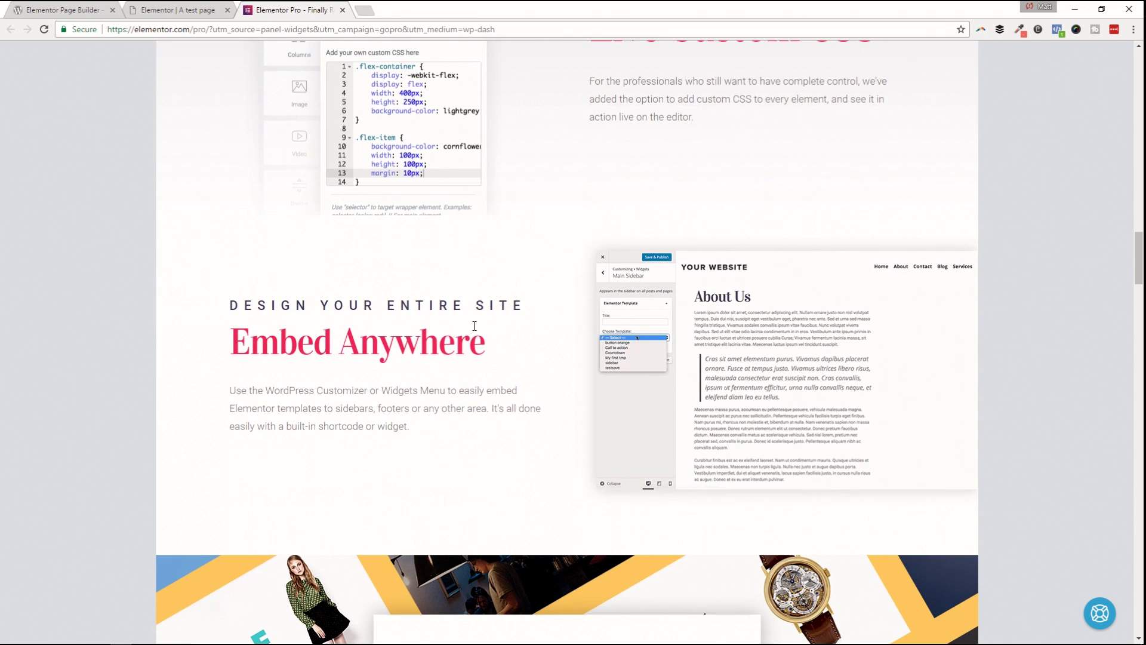
scroll(427, 234, "up", 2)
scroll(432, 252, "down", 4)
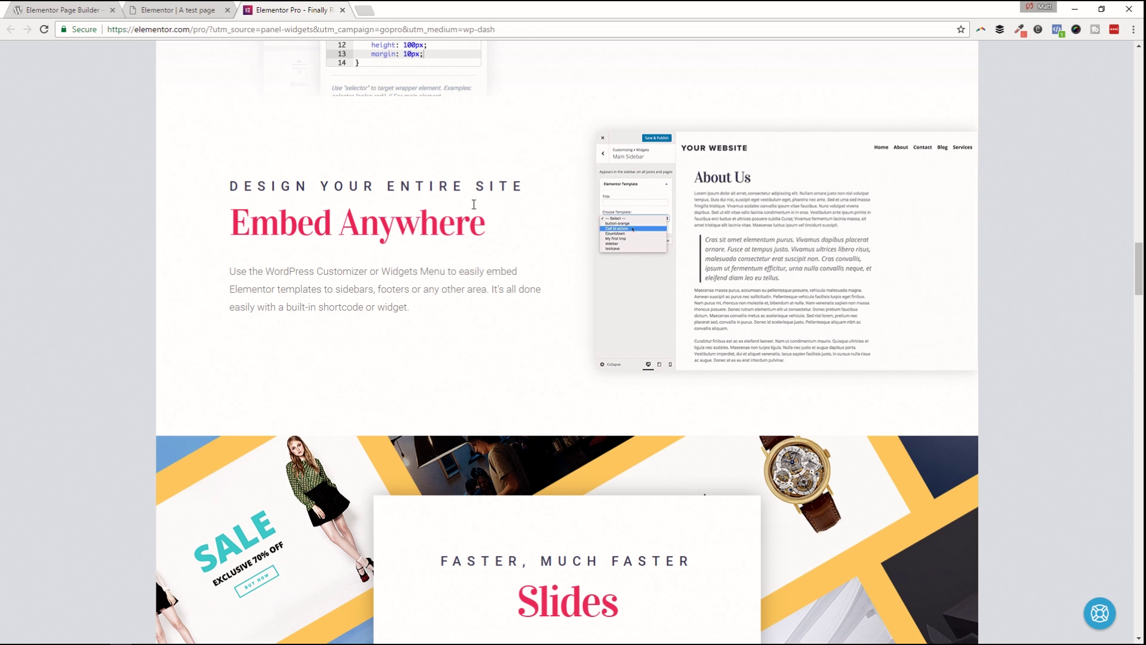
scroll(524, 232, "down", 1)
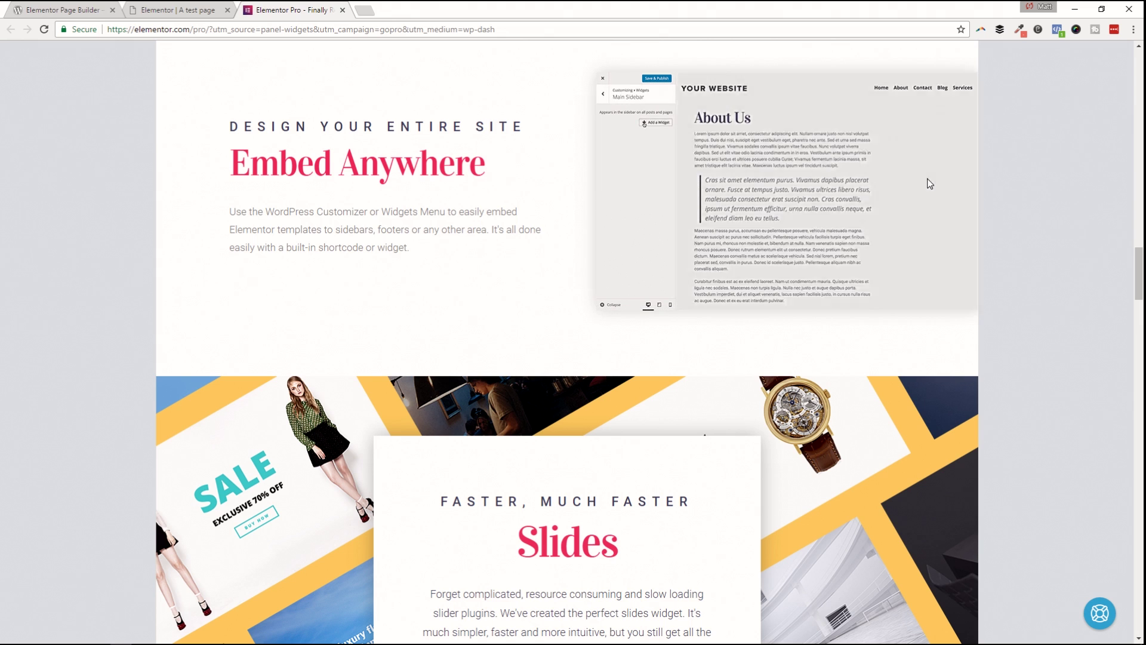
- Examine the Pro page's Slides, Supercharged WooCommerce, template designs, Exclusive Pro Widgets and Get Elementor PRO pricing sections
scroll(804, 187, "down", 6)
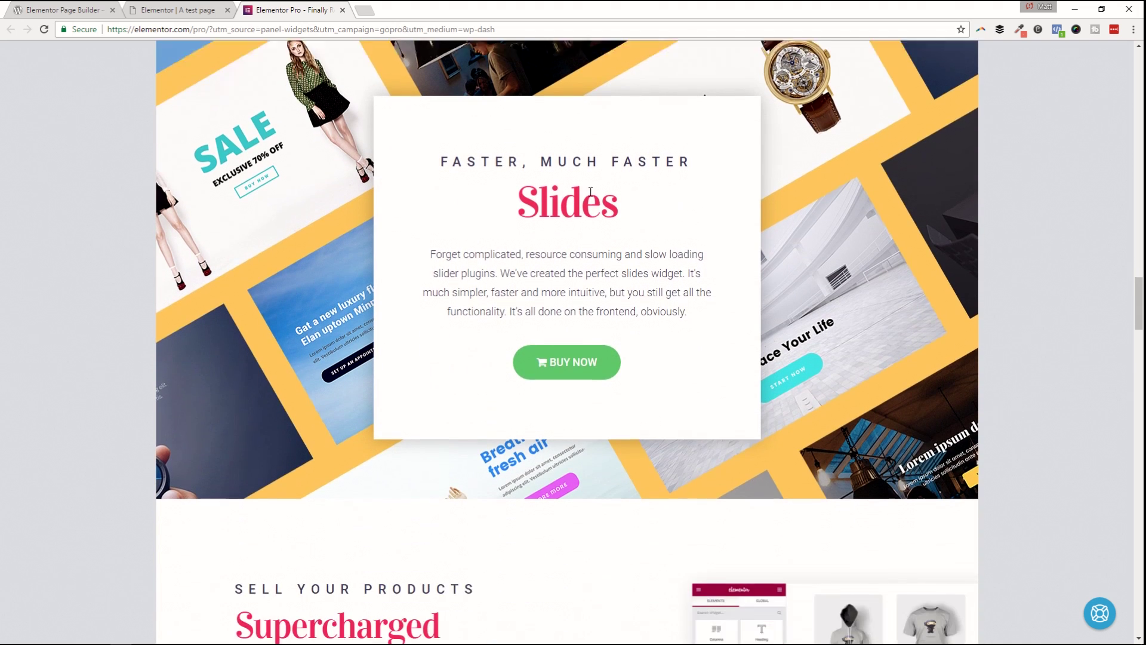
scroll(449, 179, "down", 3)
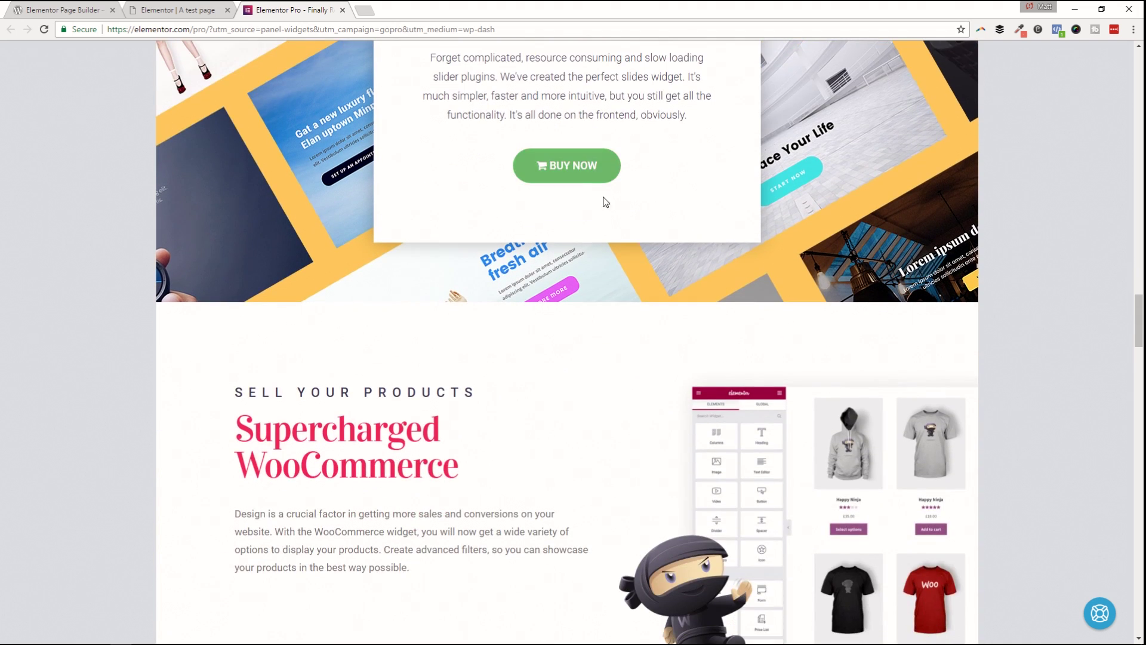
scroll(669, 257, "up", 2)
scroll(669, 261, "up", 2)
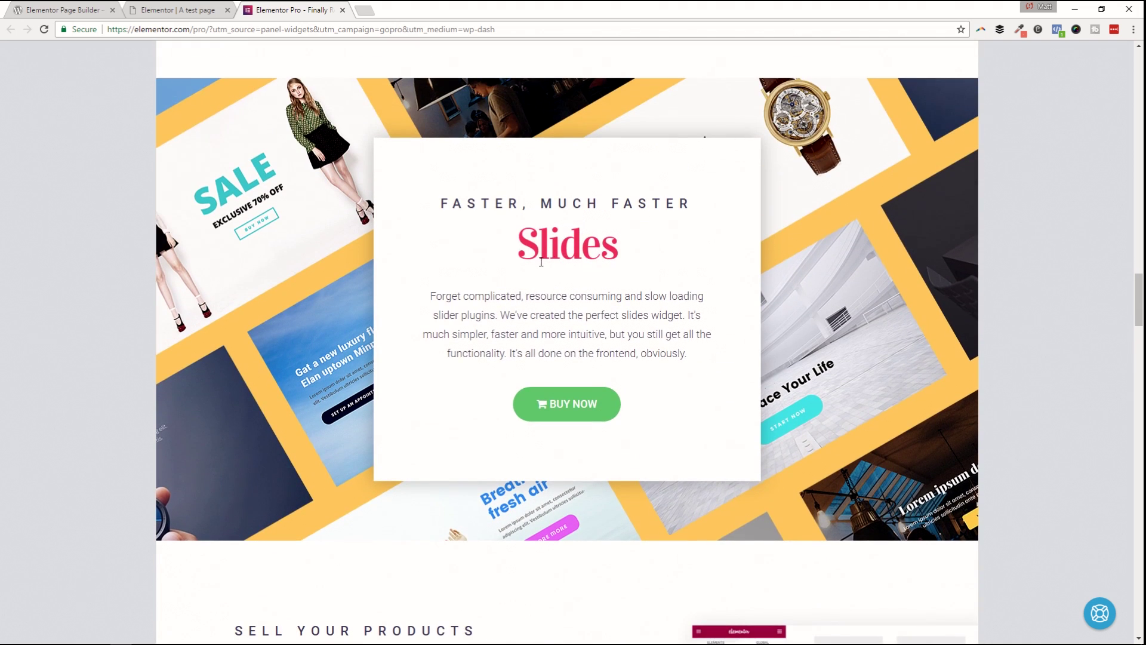
scroll(551, 255, "down", 16)
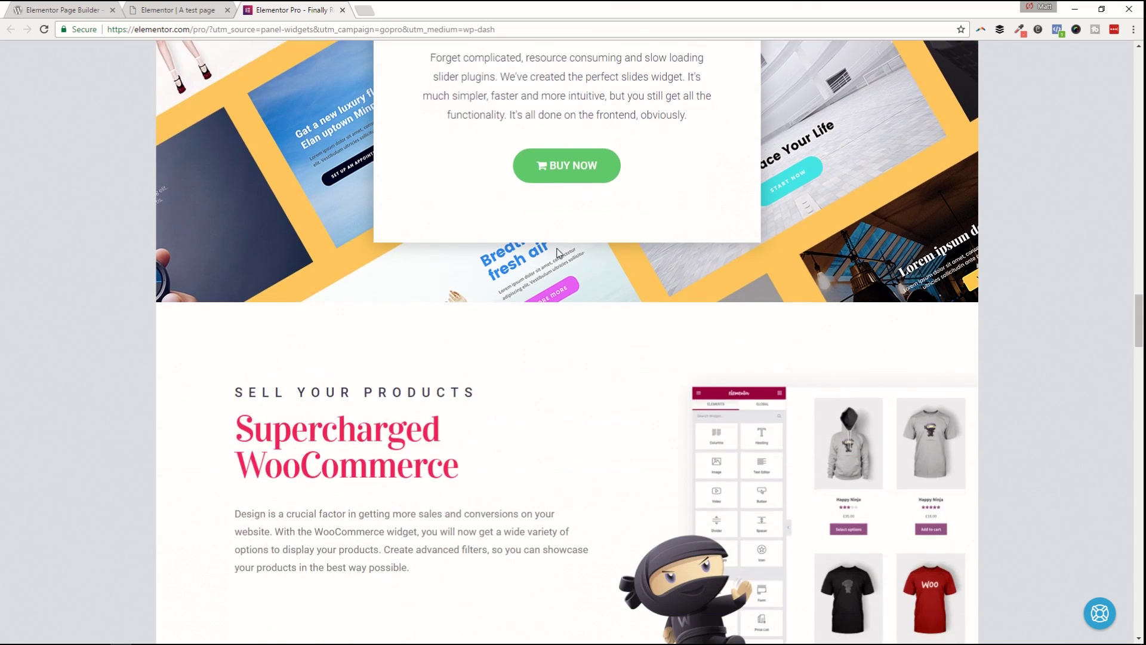
scroll(525, 260, "down", 14)
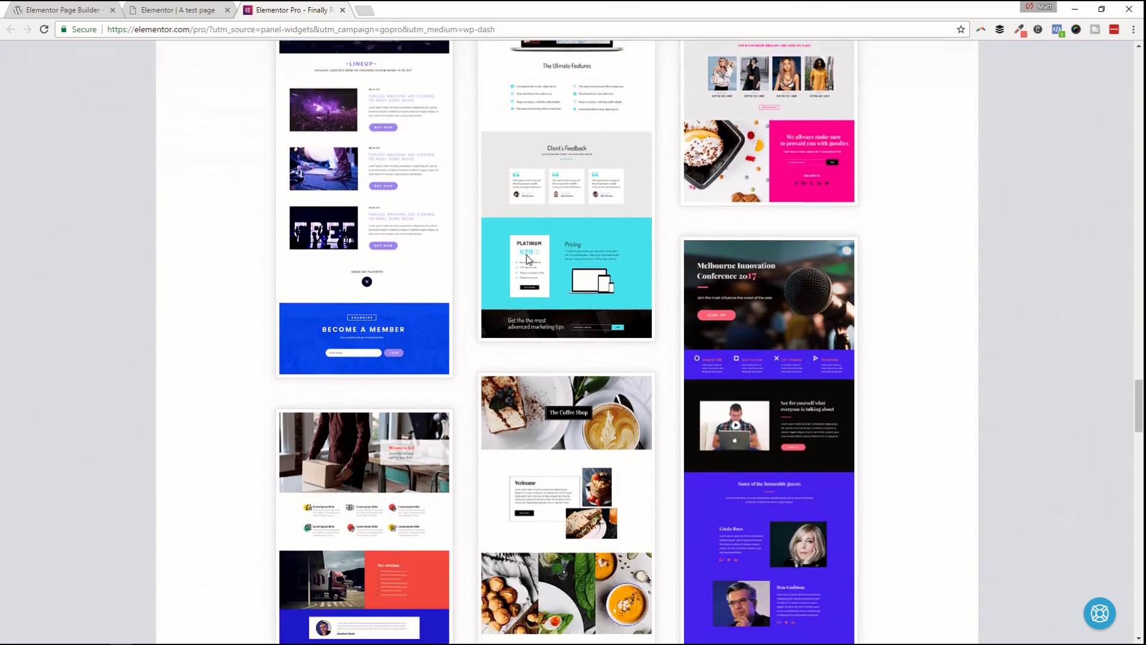
scroll(533, 255, "down", 3)
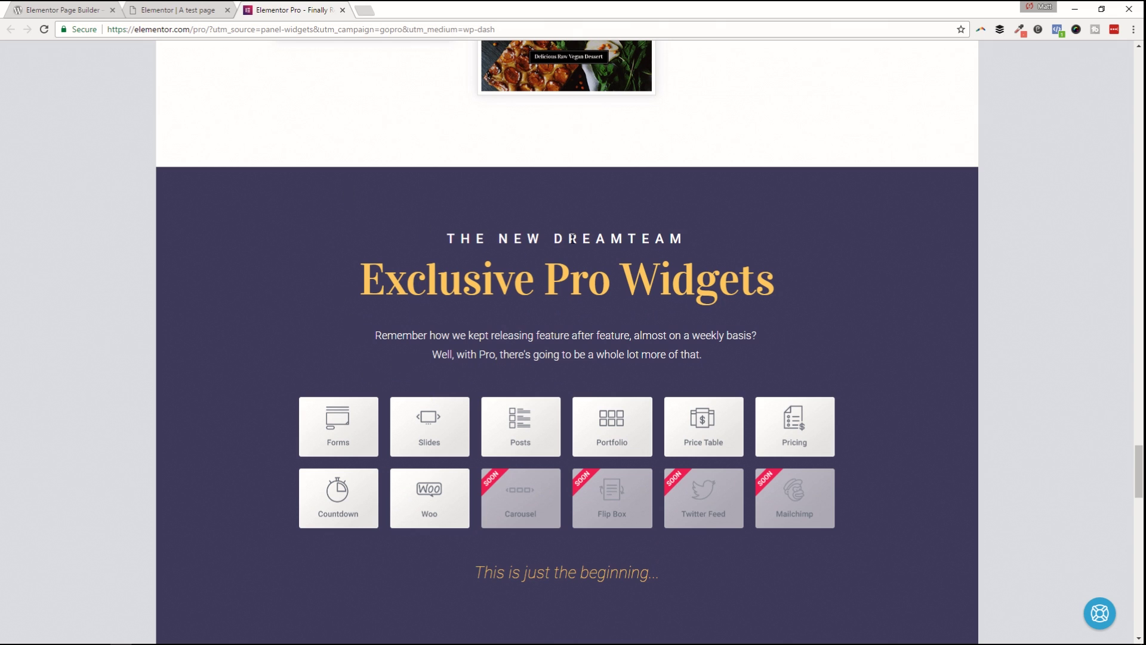
scroll(651, 246, "down", 2)
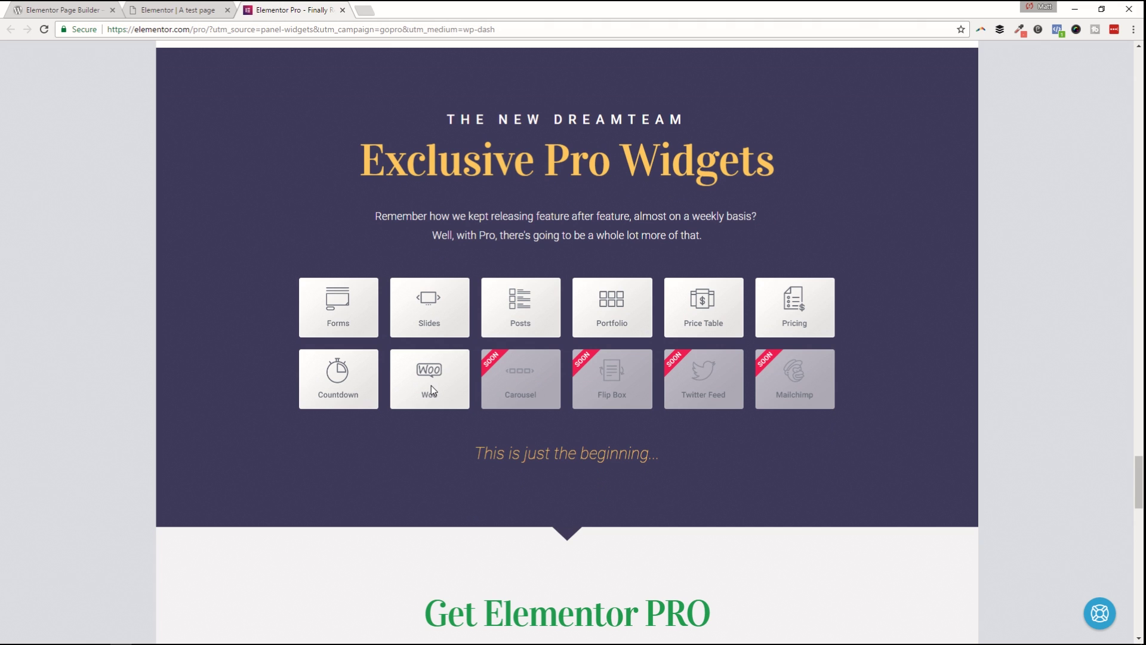
scroll(722, 335, "down", 7)
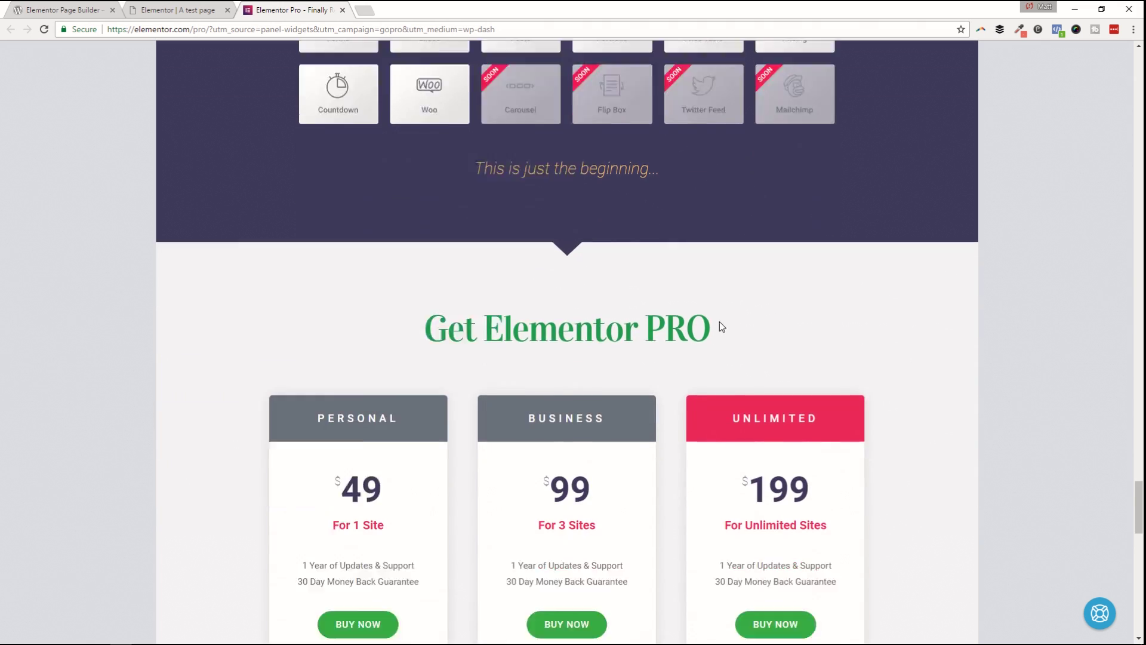